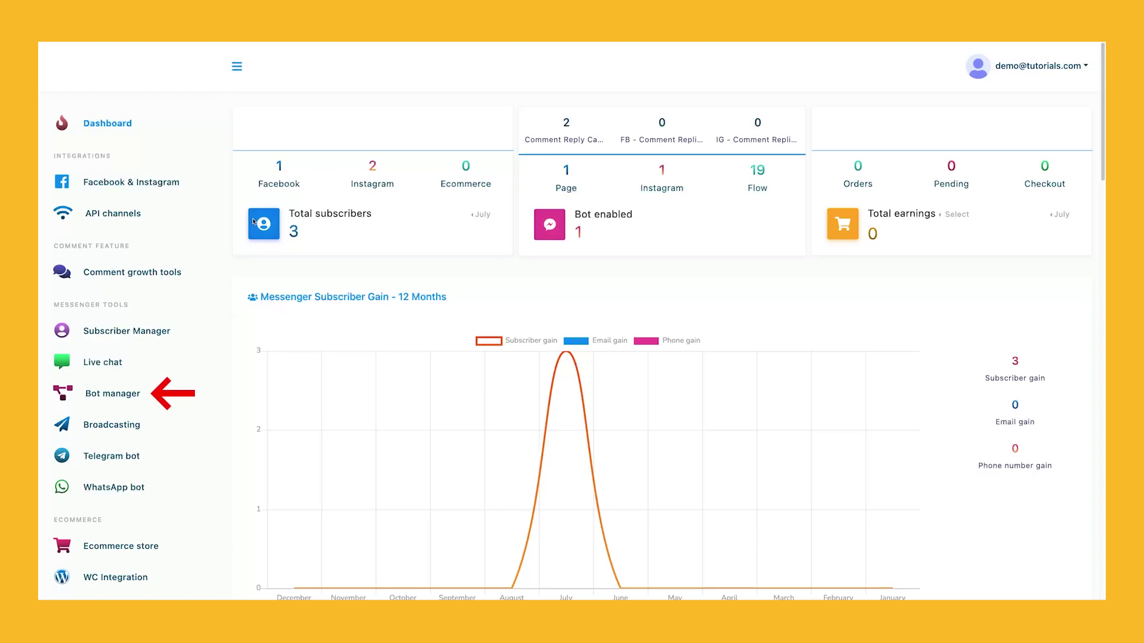
- Open the Bot manager and create a new bot flow titled "userinputbot" for the Demo Tutorials page
click(93, 391)
scroll(95, 387, down, 1)
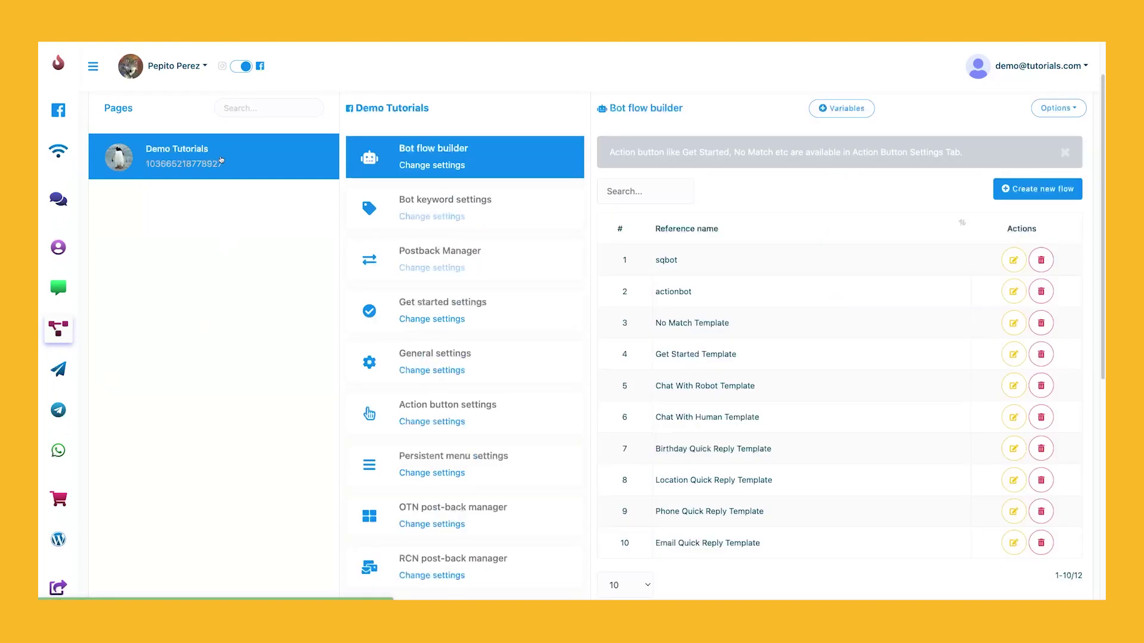
click(1037, 188)
text(userinputbot)
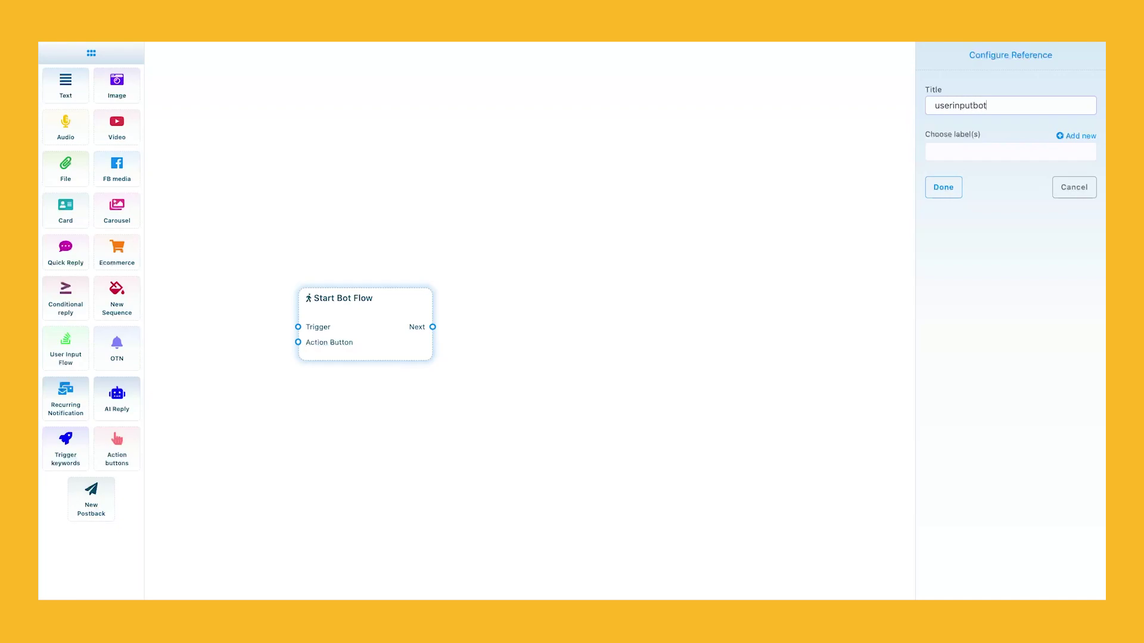
key(Return)
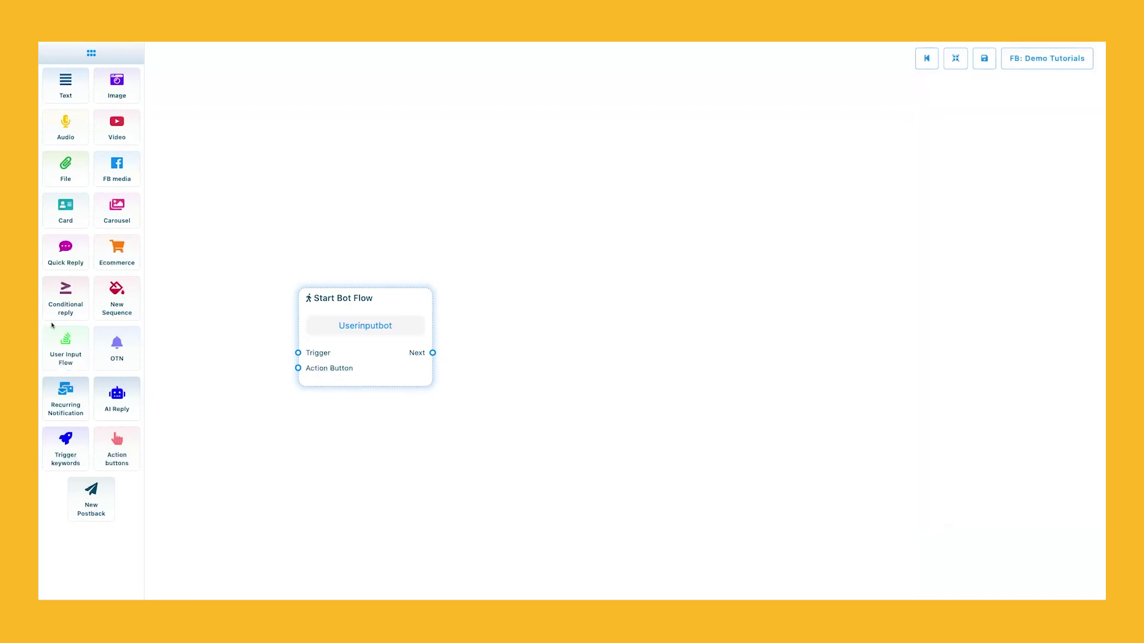
- Attach a keyword trigger to the start of the flow with the exact-match keyword "inputbot"
click(941, 110)
text(inputbot)
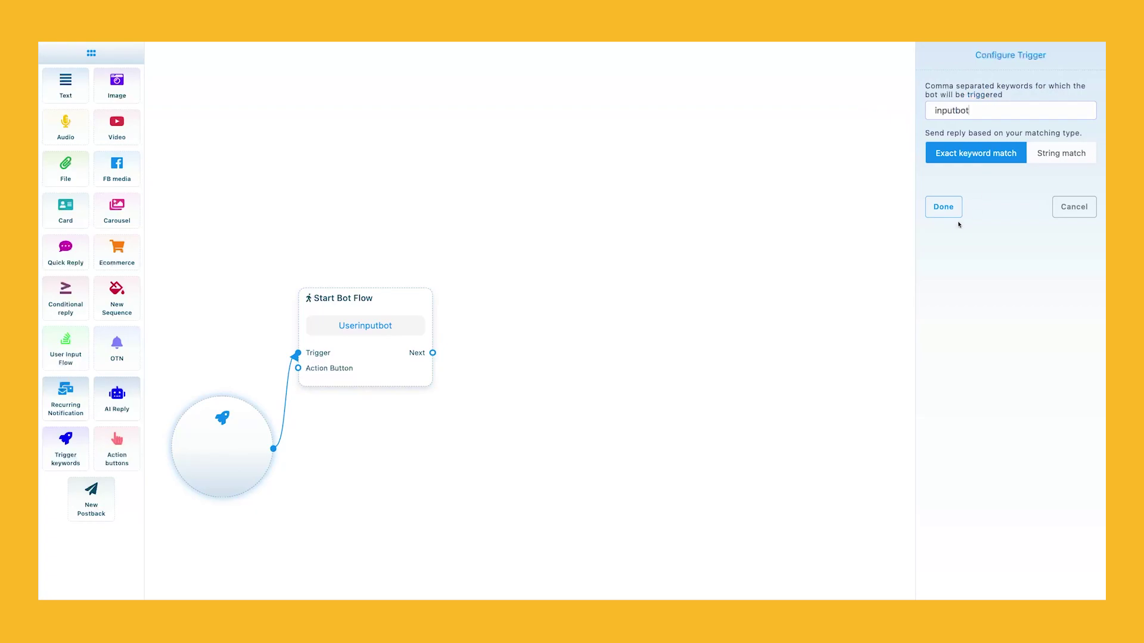
click(943, 207)
click(954, 62)
- Add a text message reading "hi" as the next element after Start Bot Flow
click(66, 84)
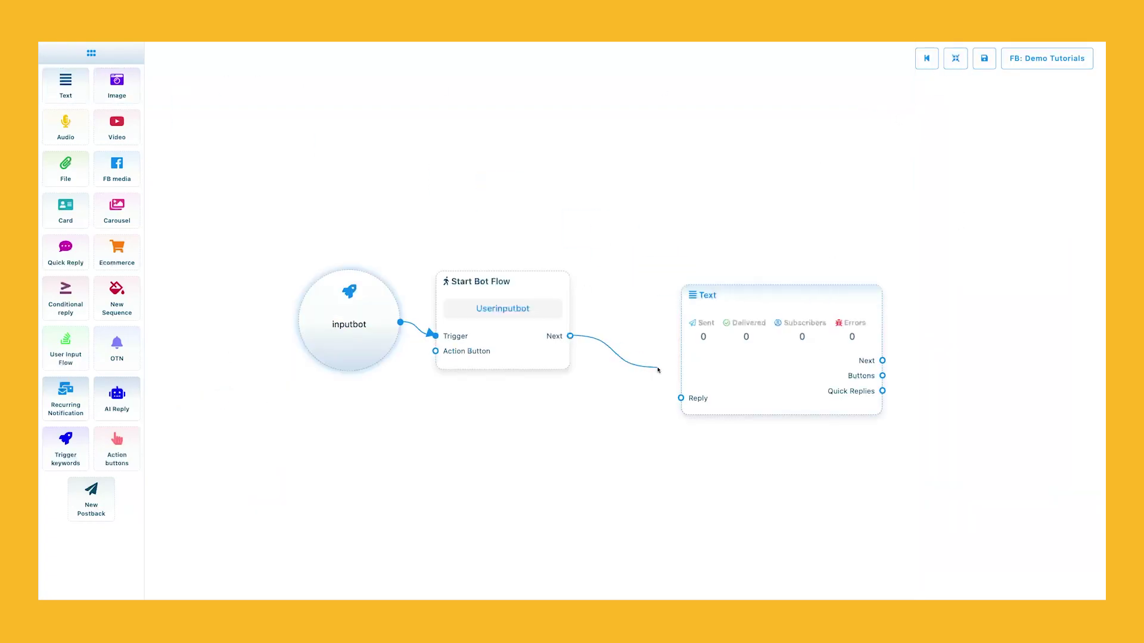
text(hi)
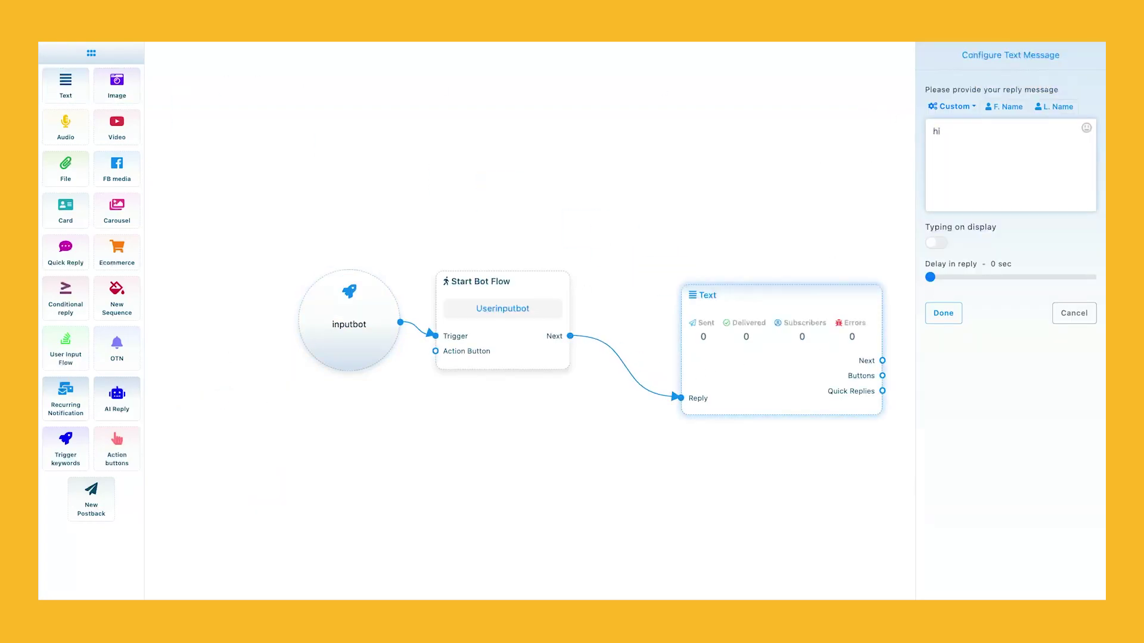
click(943, 312)
- Add a button to the text message with the text "start" and the type New postback
drag(882, 396, 929, 357)
click(954, 58)
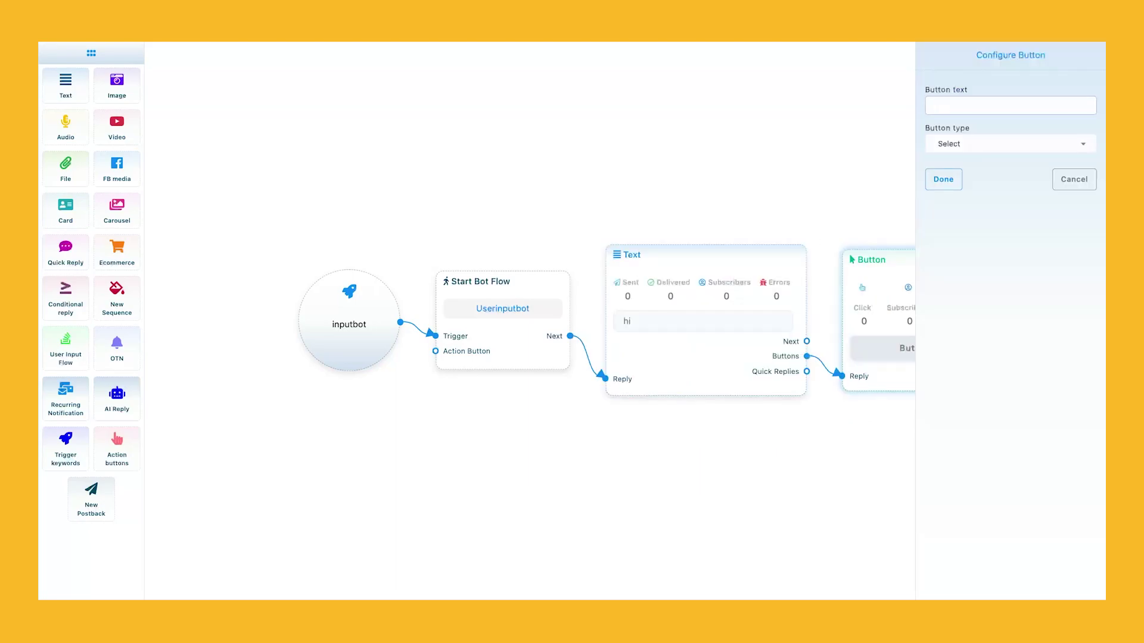
key(Tab)
key(space)
key(Down)
key(Return)
click(948, 99)
text(start)
click(943, 179)
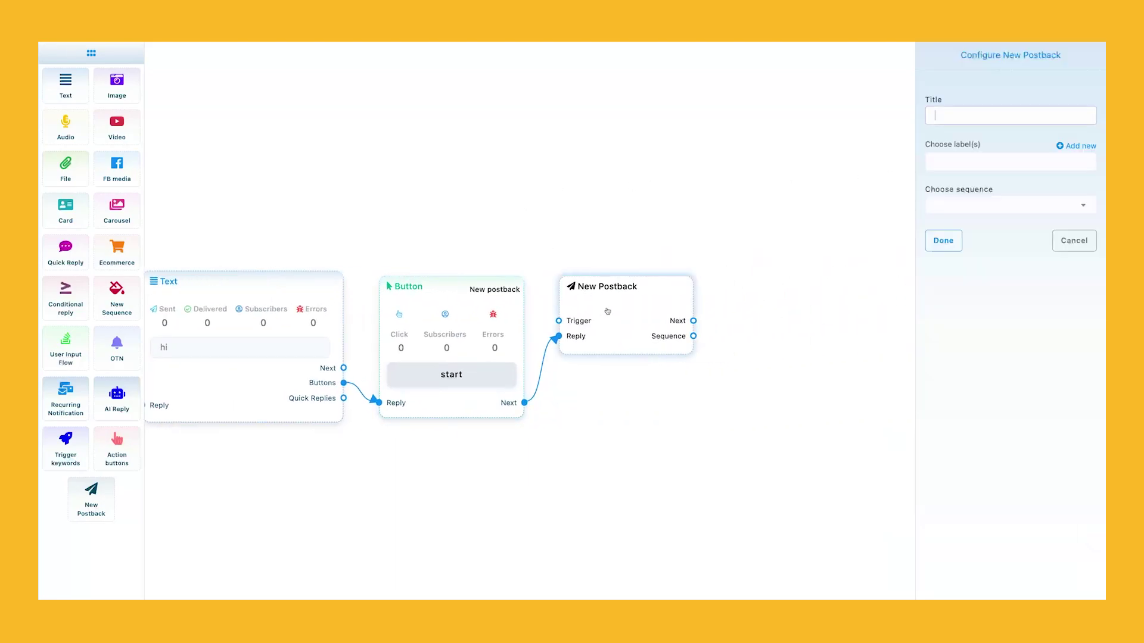
- Title the new postback linked to the start button "userinputpostback"
text(userinputpostback)
key(Tab)
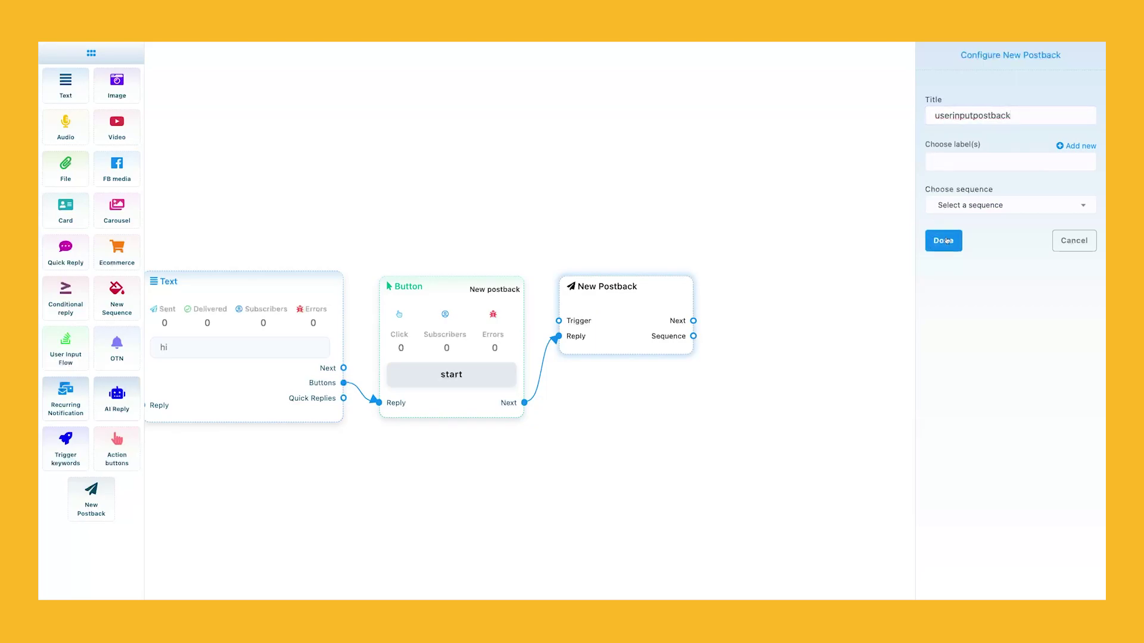
click(944, 241)
- Add a User Input Flow element and connect the postback's Next output to it
drag(65, 345, 780, 307)
drag(698, 392, 476, 402)
drag(472, 351, 535, 360)
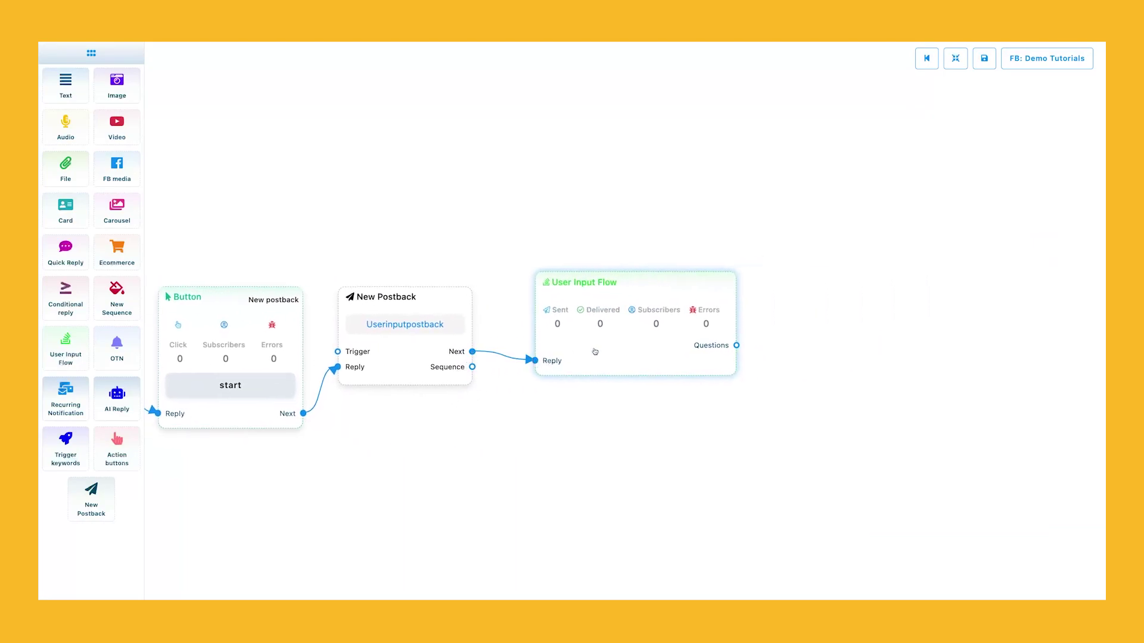
- Configure the User Input Flow element with a new input flow whose campaign name is "inputflow"
double_click(634, 330)
click(995, 106)
click(992, 241)
click(963, 114)
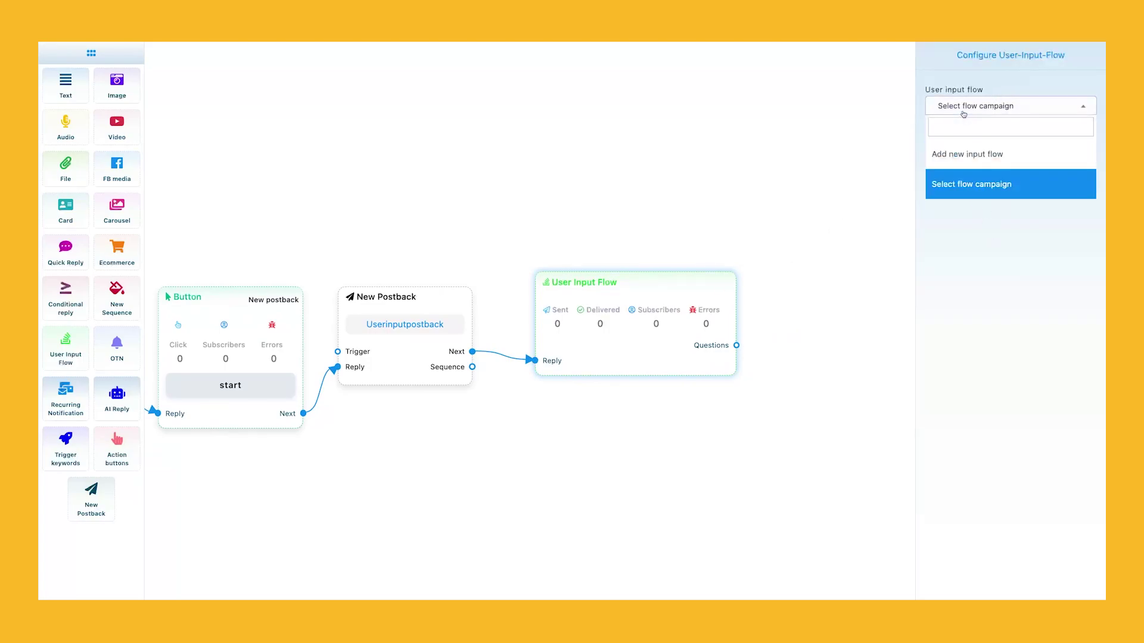
click(963, 156)
text(inputflow)
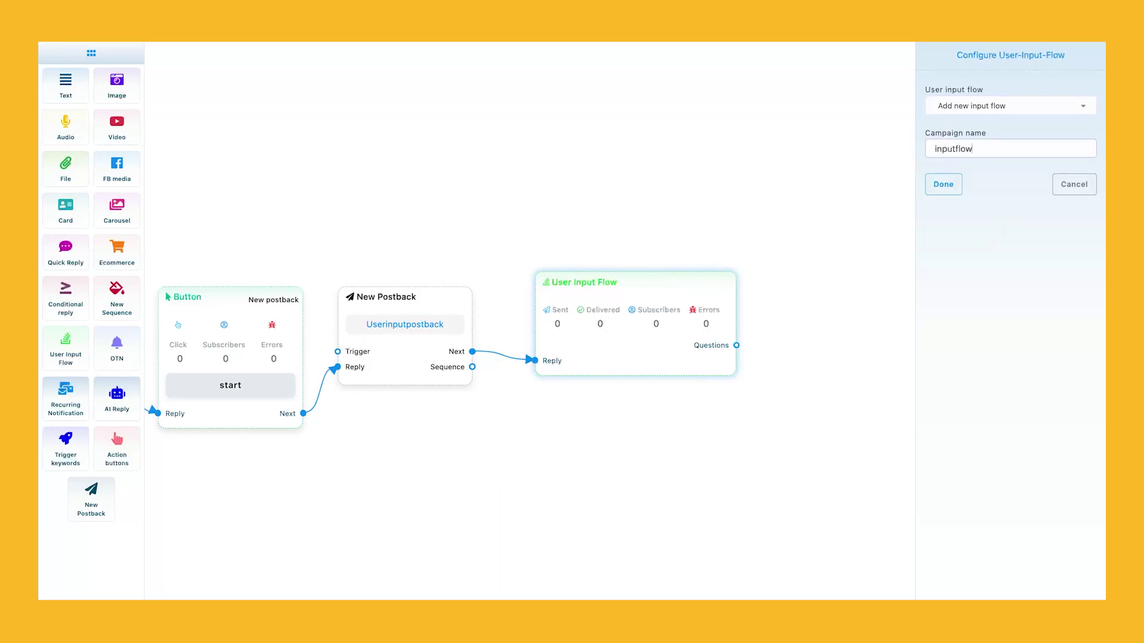
click(947, 184)
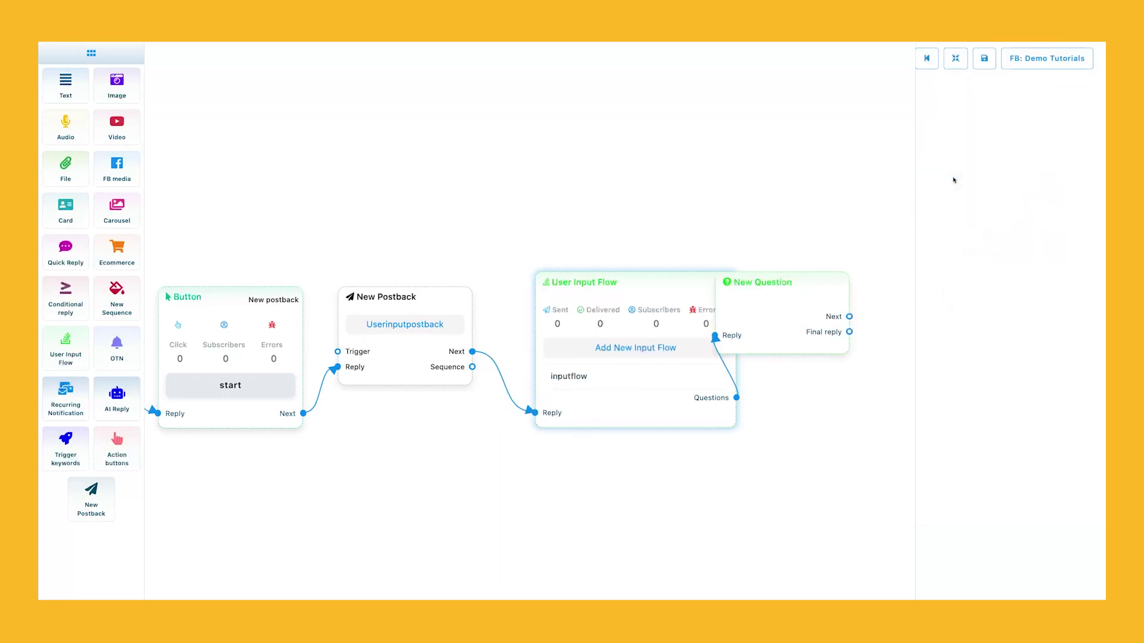
- Place the new question beside the input flow, make it free keyboard input and enter "what is your age"
drag(791, 339, 863, 339)
drag(807, 220, 452, 237)
double_click(472, 340)
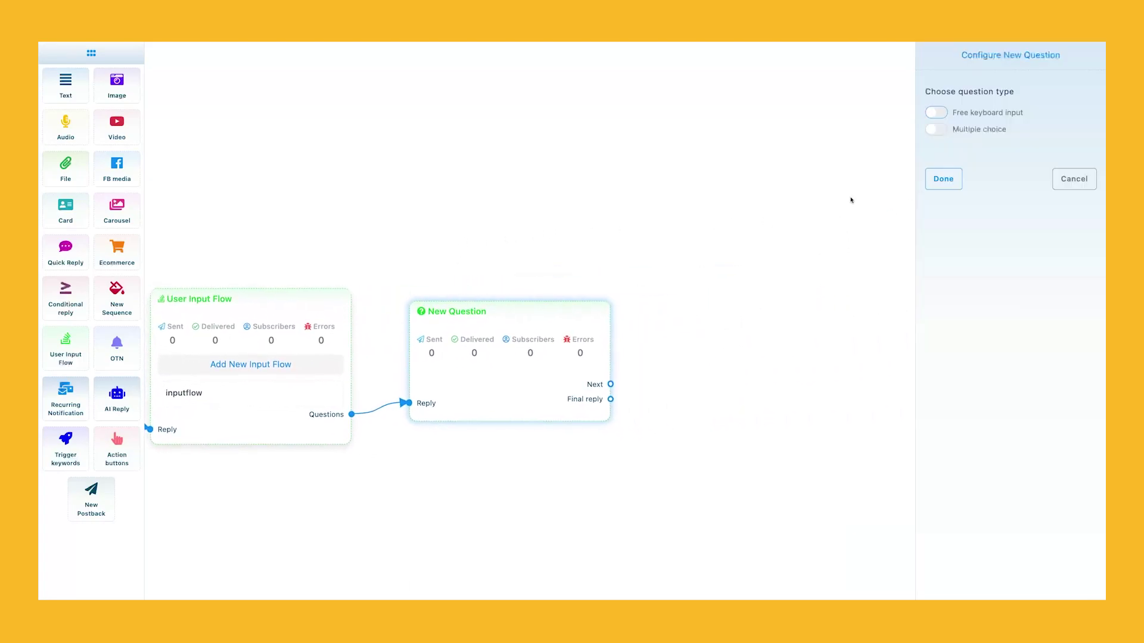
click(931, 113)
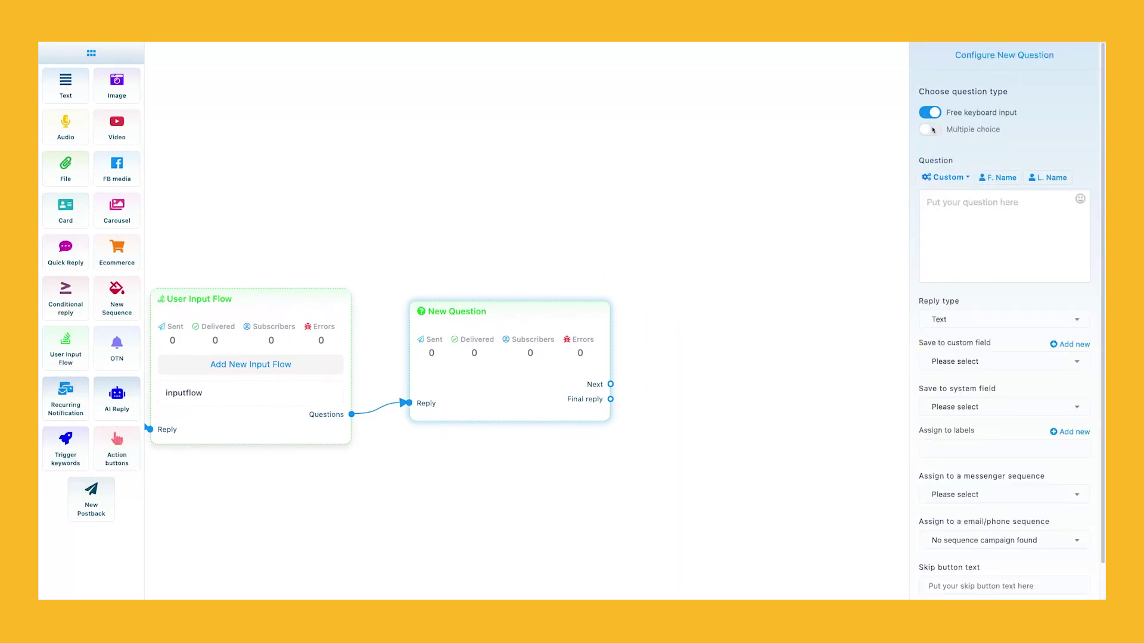
click(933, 130)
click(931, 114)
click(949, 204)
text(what is th)
key(BackSpace)
key(BackSpace)
text(your age)
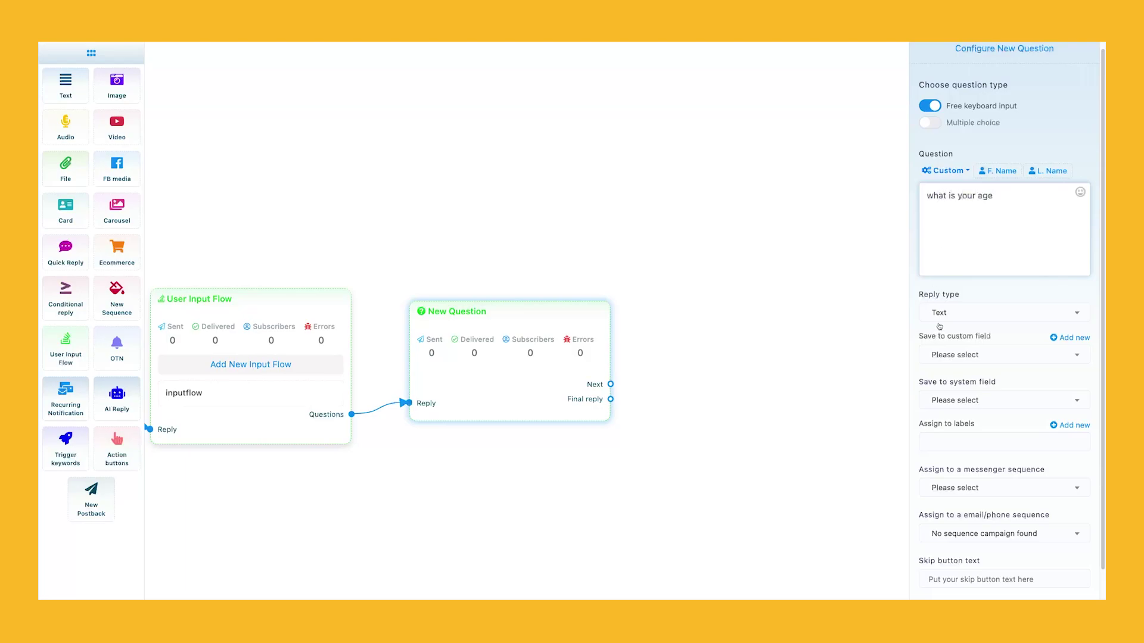
- Set the age question's reply type to Number
click(939, 315)
scroll(956, 416, down, 3)
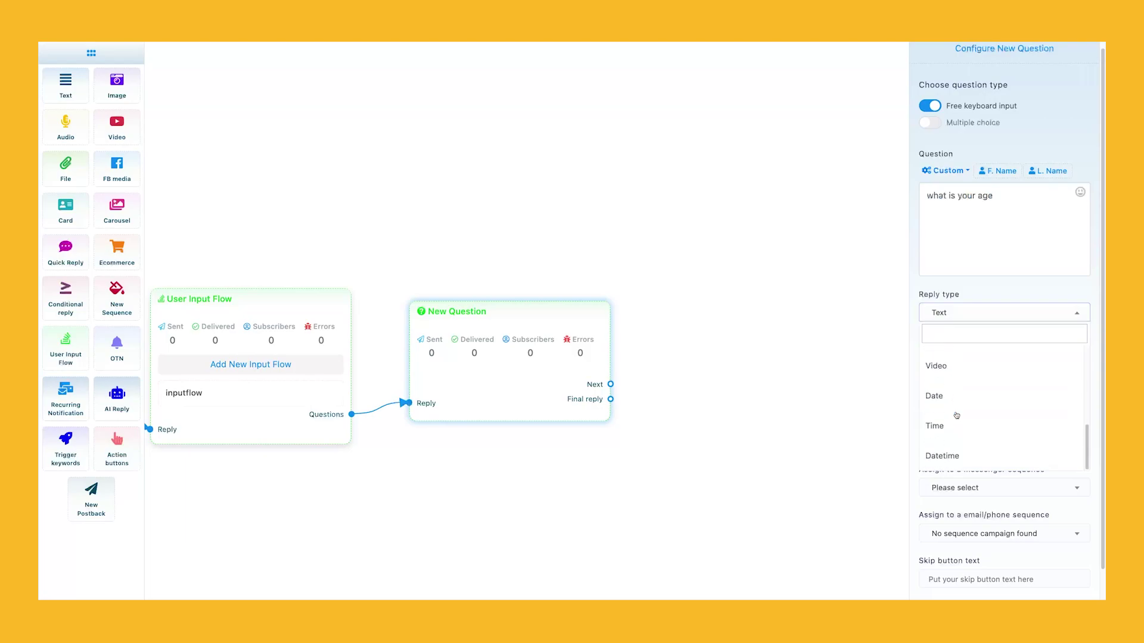
scroll(947, 393, up, 3)
scroll(941, 375, up, 2)
click(953, 361)
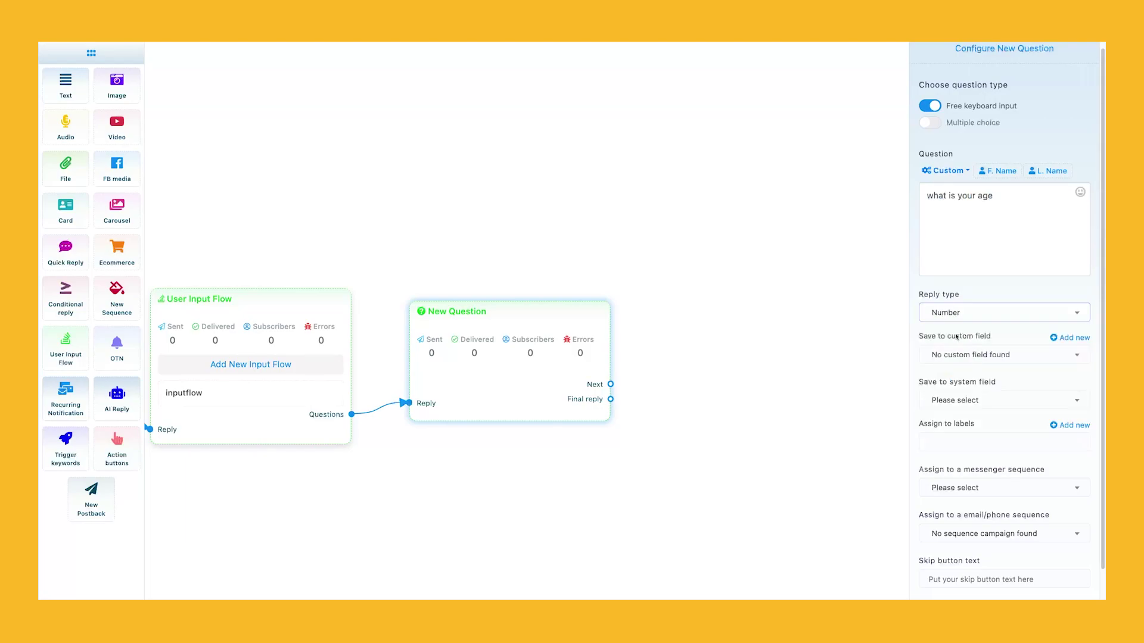
- Examine the options for saving the reply to a custom field or a system field
scroll(956, 337, down, 1)
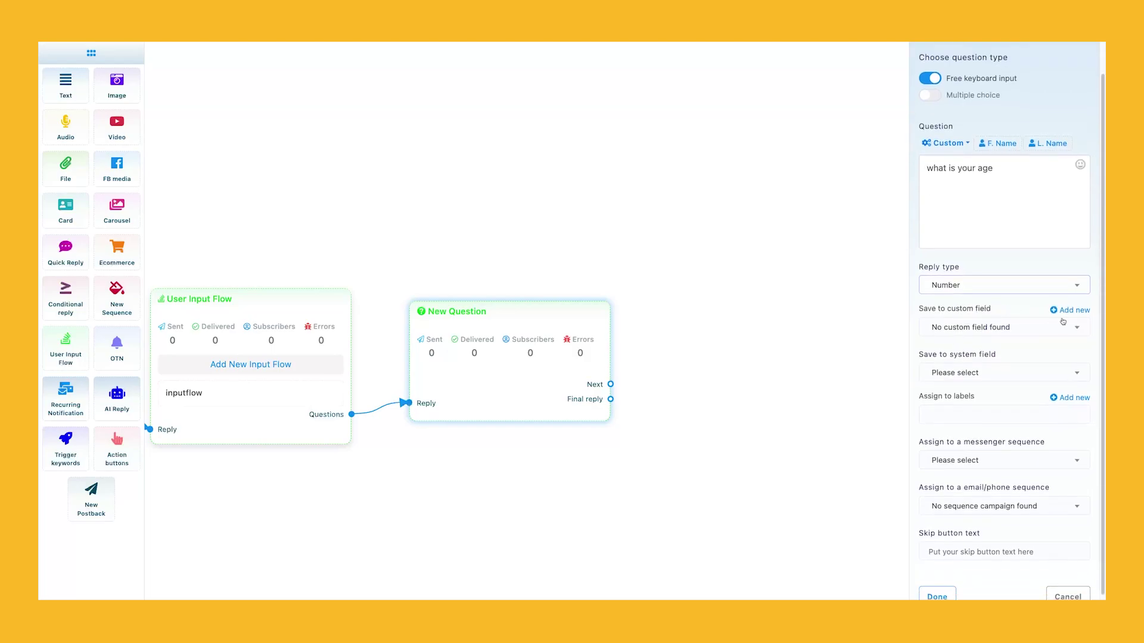
click(973, 335)
click(1035, 325)
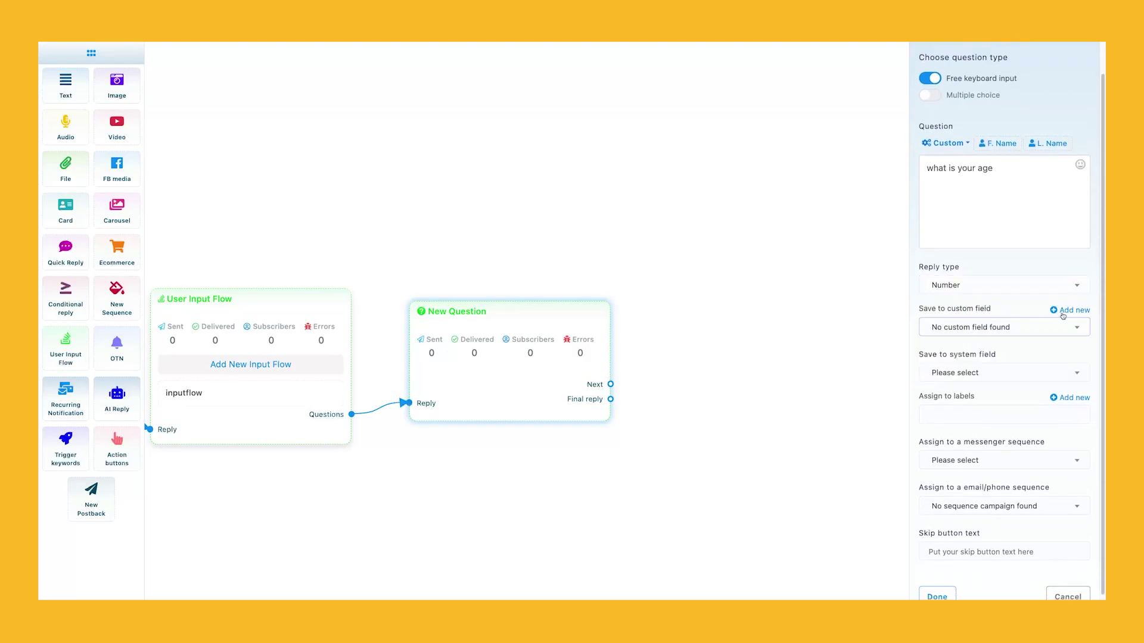
click(986, 372)
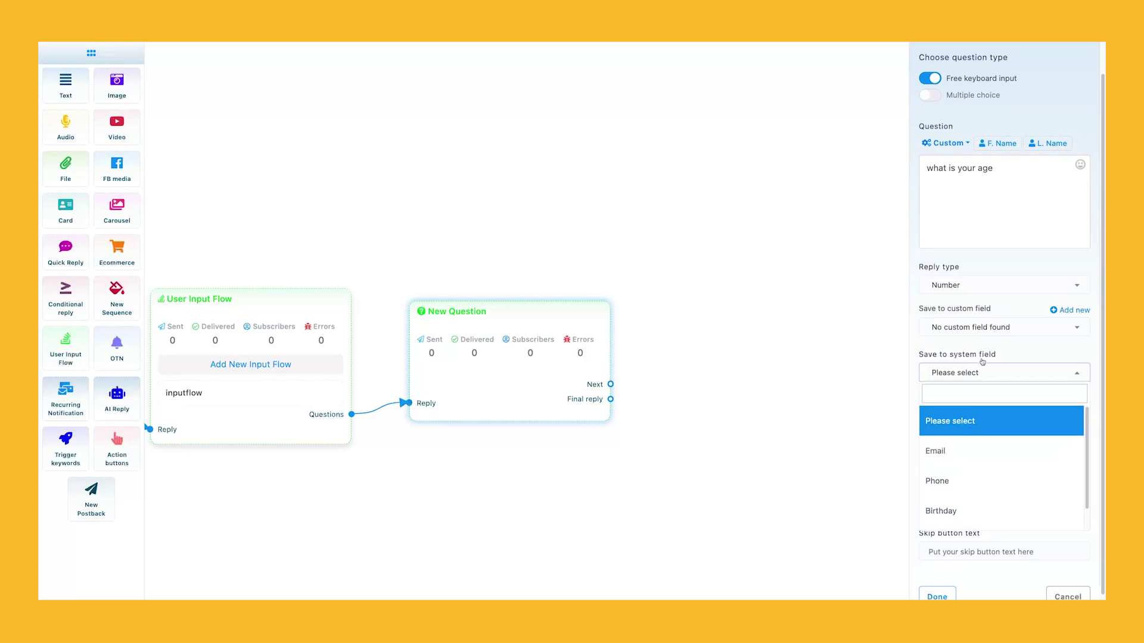
click(980, 333)
click(1016, 329)
click(1016, 329)
click(1016, 331)
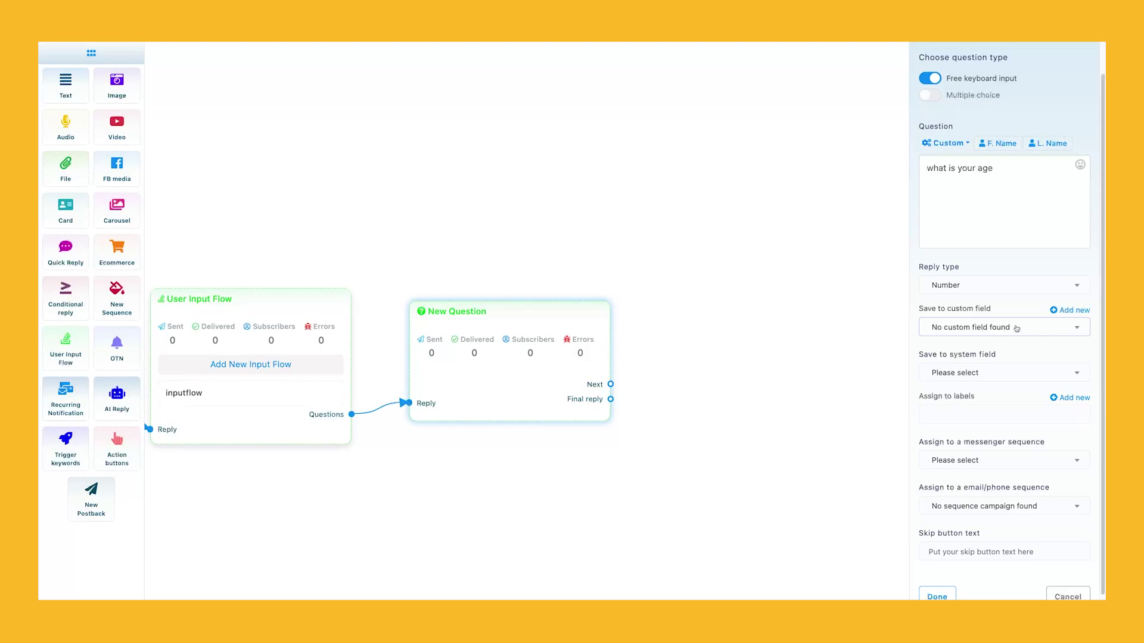
click(983, 374)
scroll(977, 462, down, 1)
click(972, 368)
click(1032, 326)
- Create a custom field named "age" with the reply type Number
click(1064, 311)
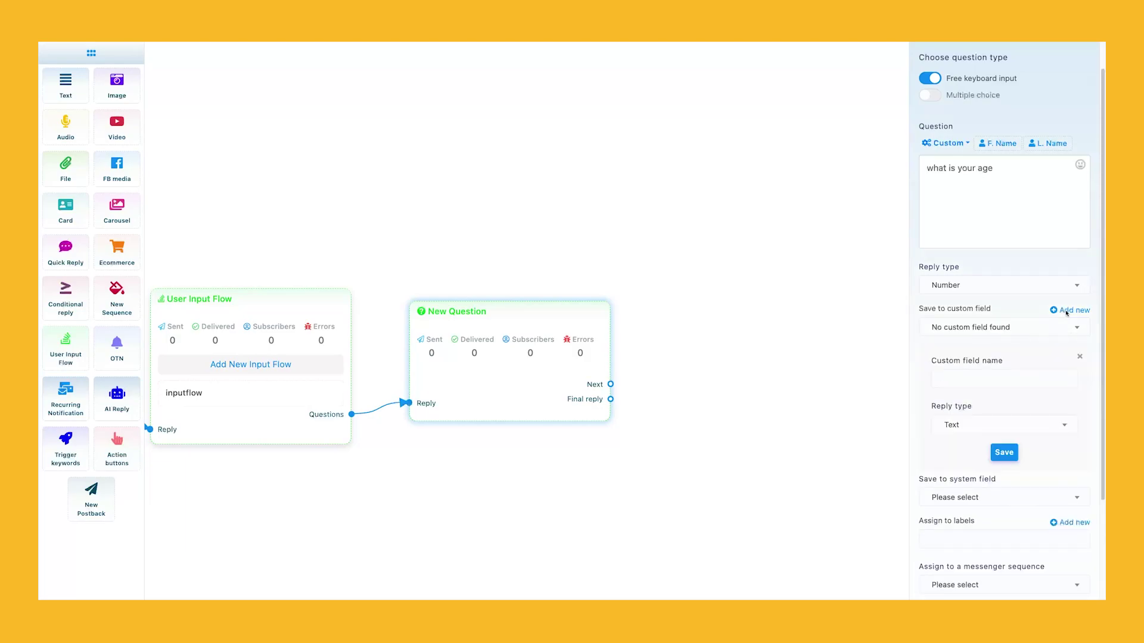
click(970, 376)
click(981, 402)
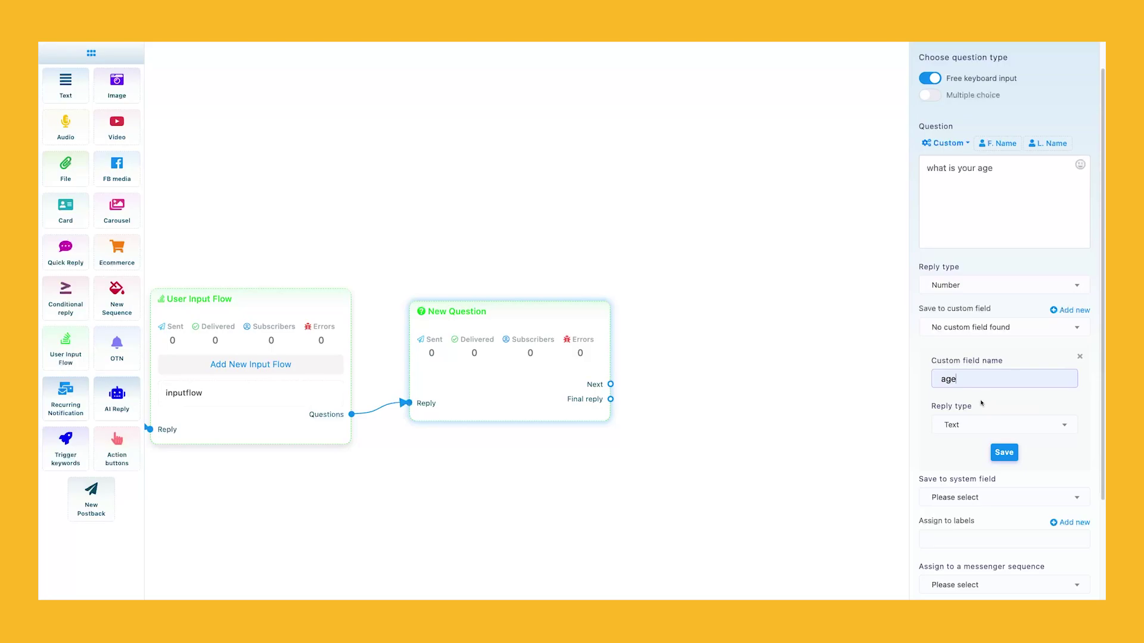
click(963, 425)
click(962, 561)
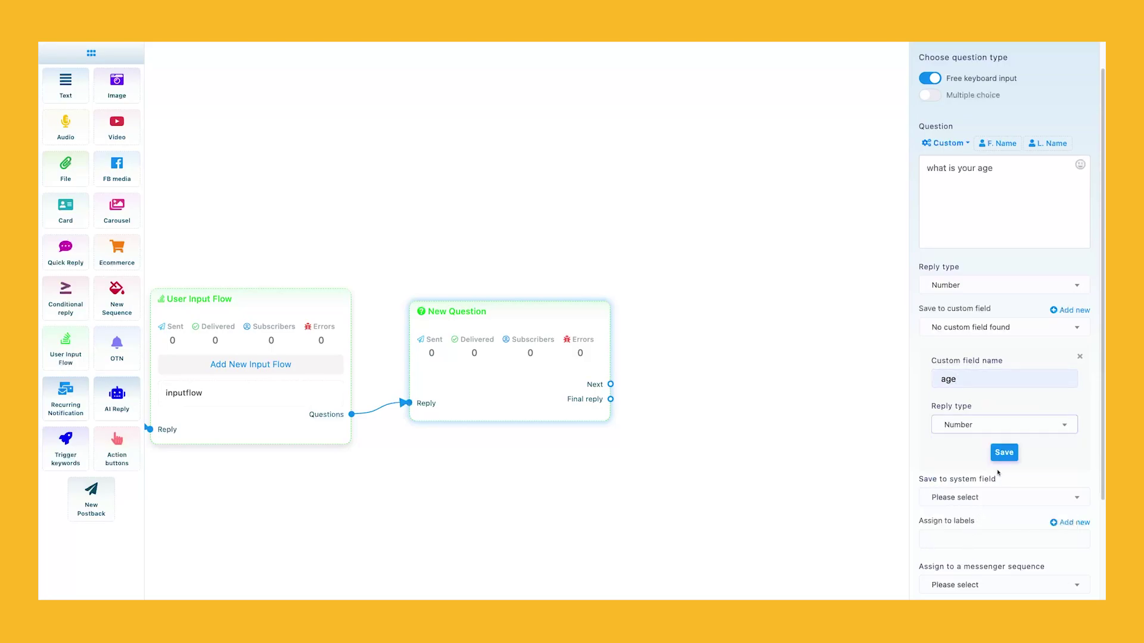
click(965, 425)
click(959, 569)
click(1005, 454)
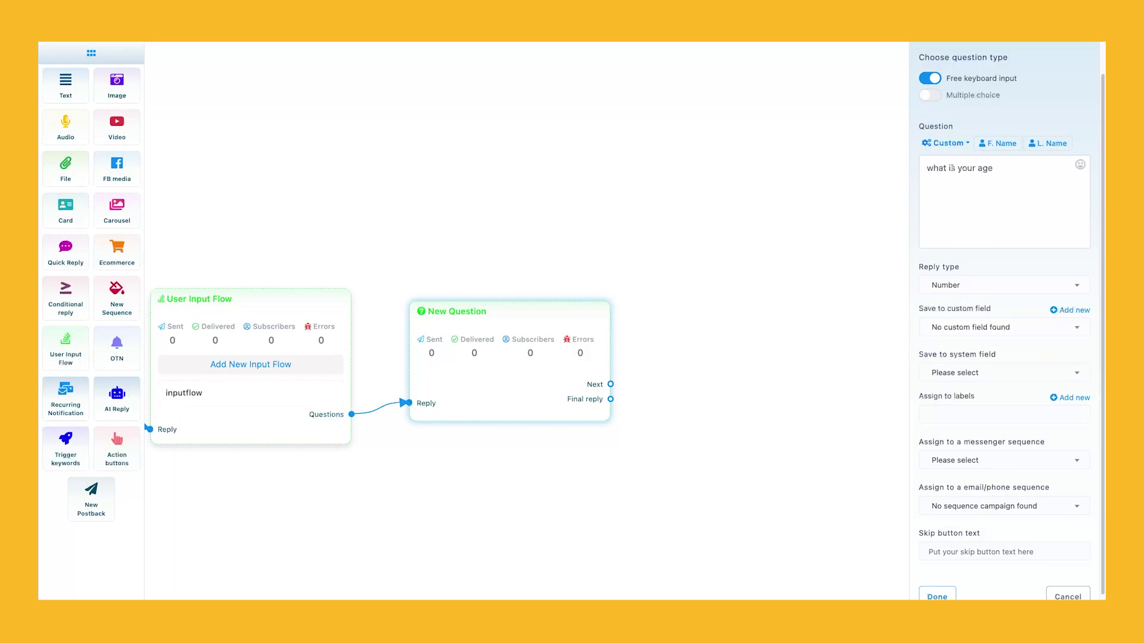
- Save the question's reply to the custom field "age"
click(955, 149)
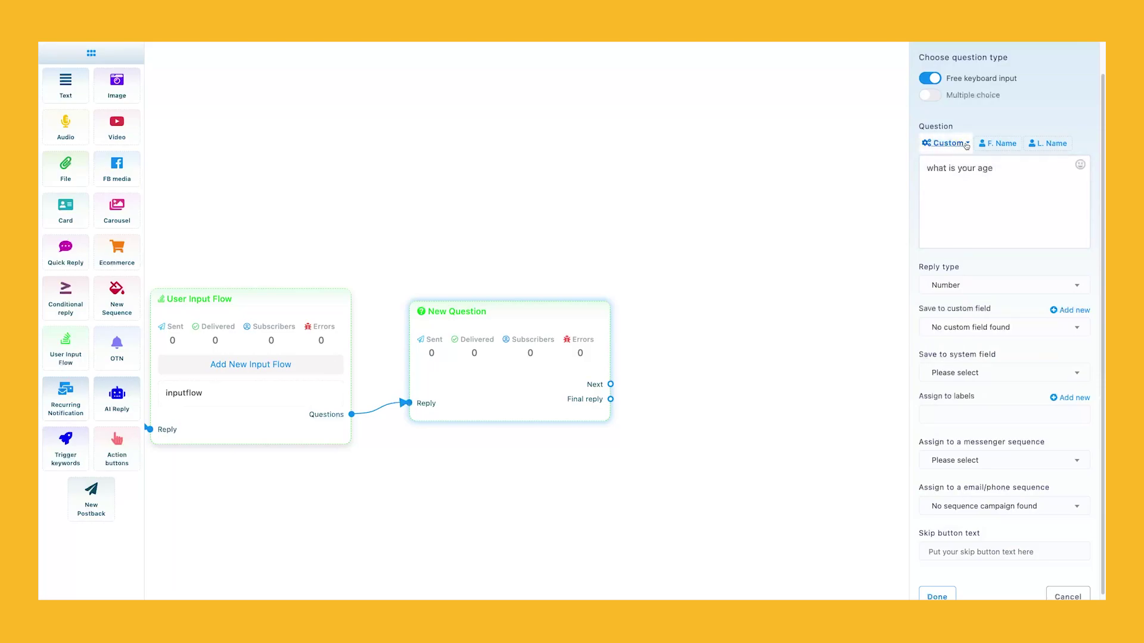
click(986, 331)
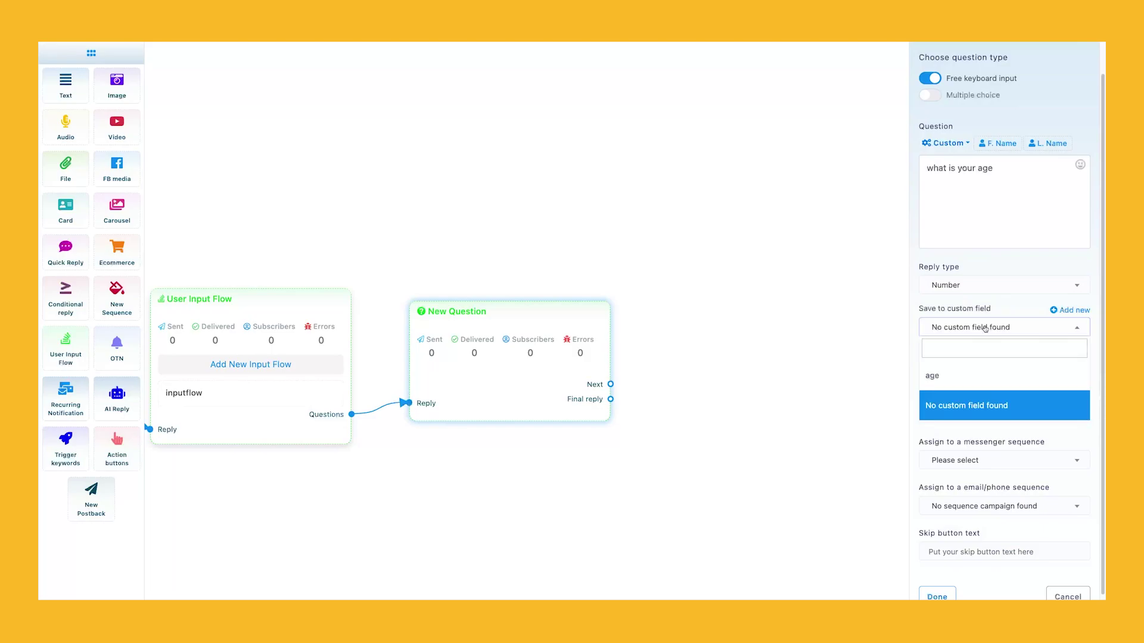
click(971, 377)
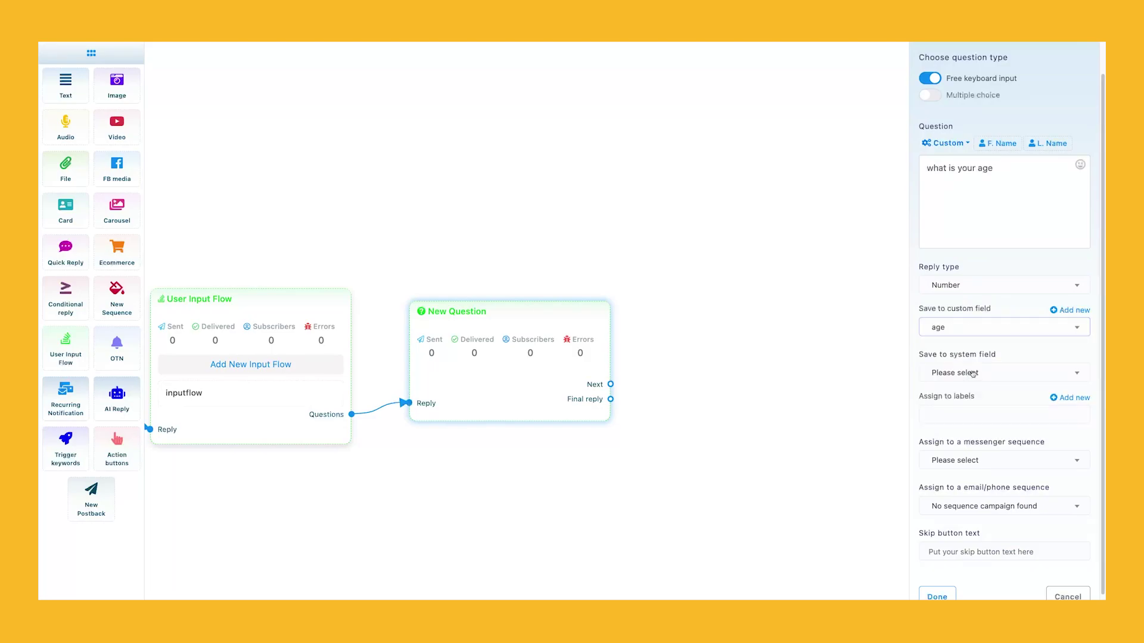
- Assign the label "ig" to subscribers who answer the age question
click(972, 417)
click(972, 417)
click(969, 417)
click(964, 430)
scroll(965, 457, down, 1)
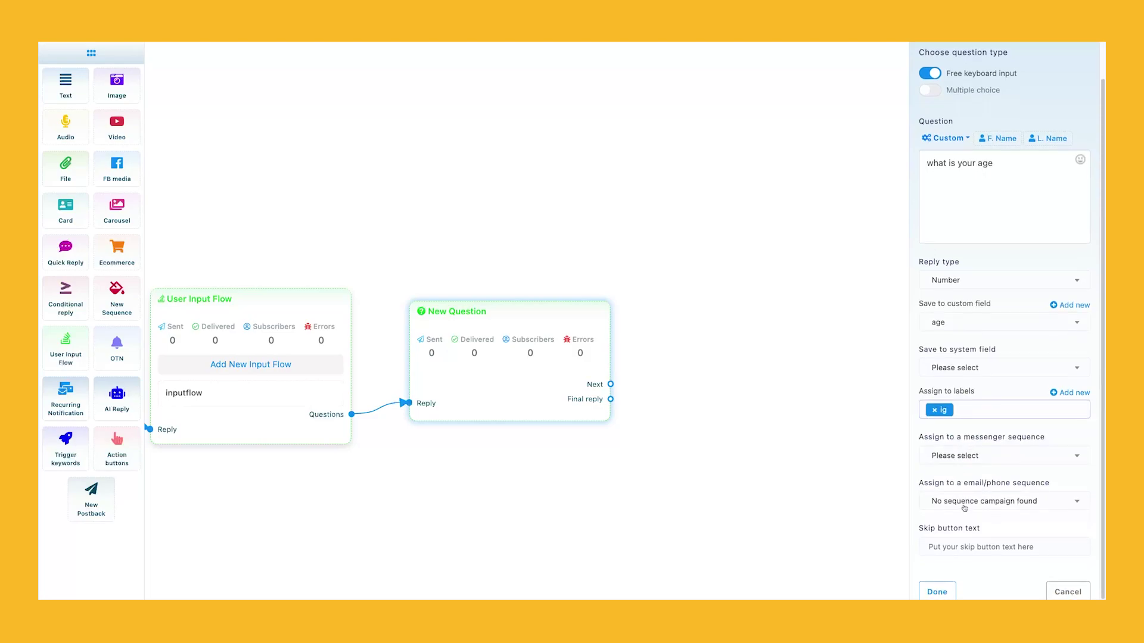
- Check the messenger and email/phone sequence options and save the age question's configuration
click(953, 457)
click(954, 458)
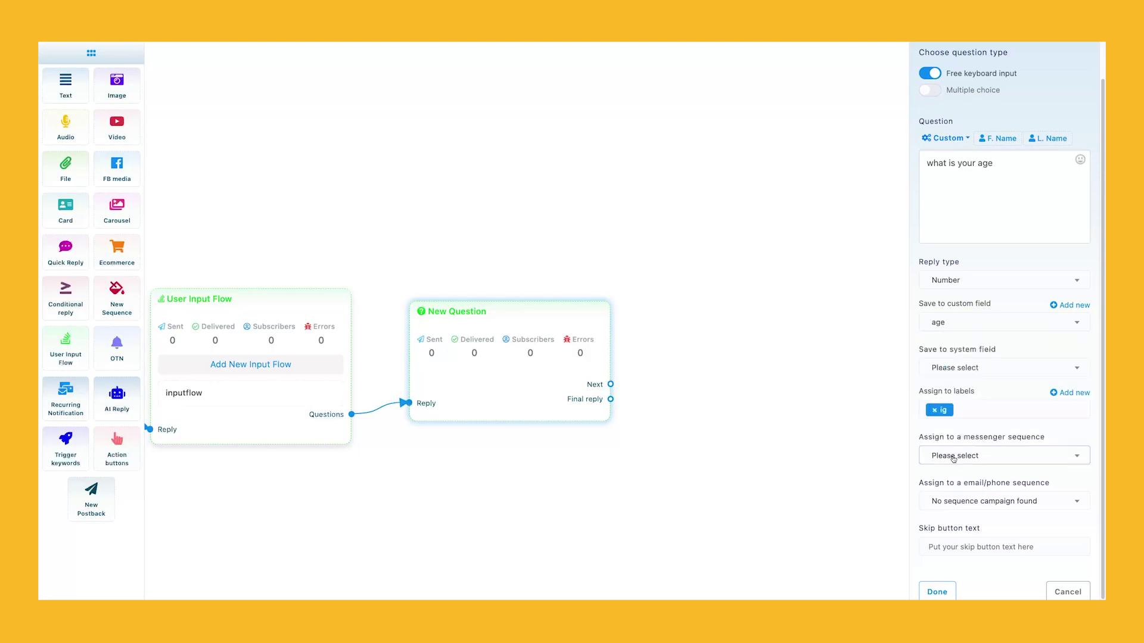
click(960, 500)
click(960, 500)
click(941, 543)
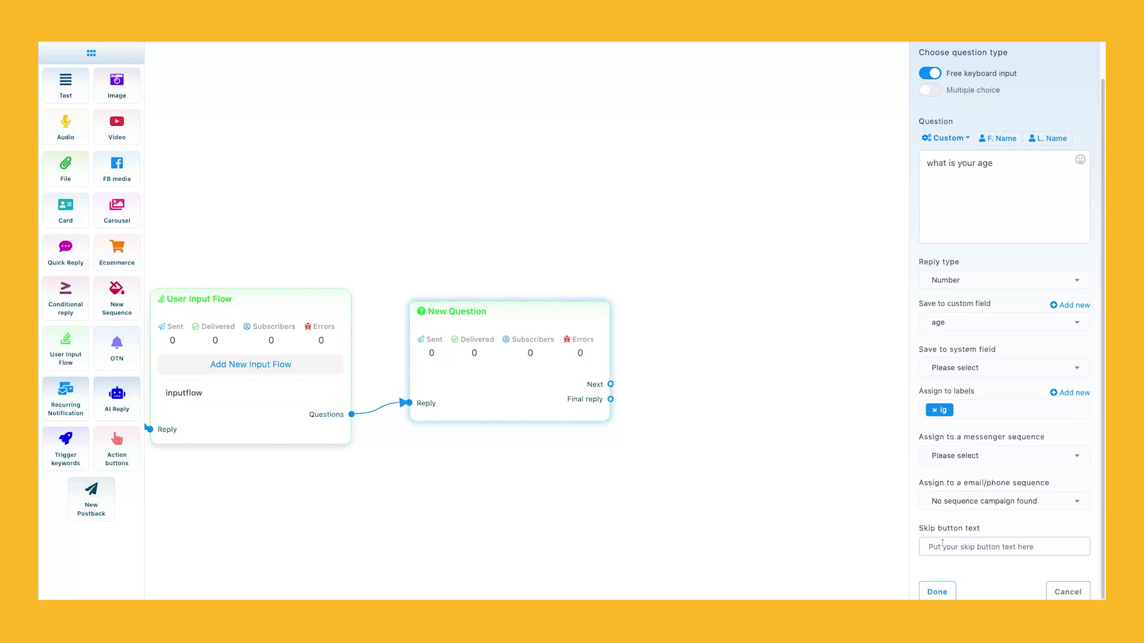
click(932, 590)
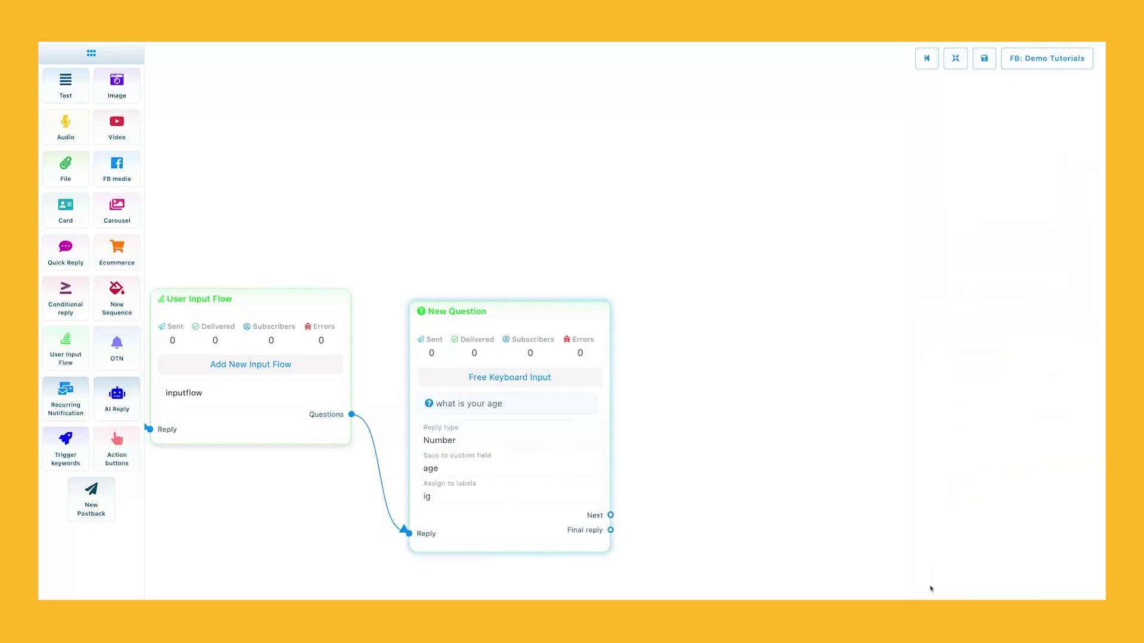
- Link a second question after the age question and make it a multiple-choice question reading "type of blood"
drag(599, 496, 625, 456)
drag(686, 478, 729, 325)
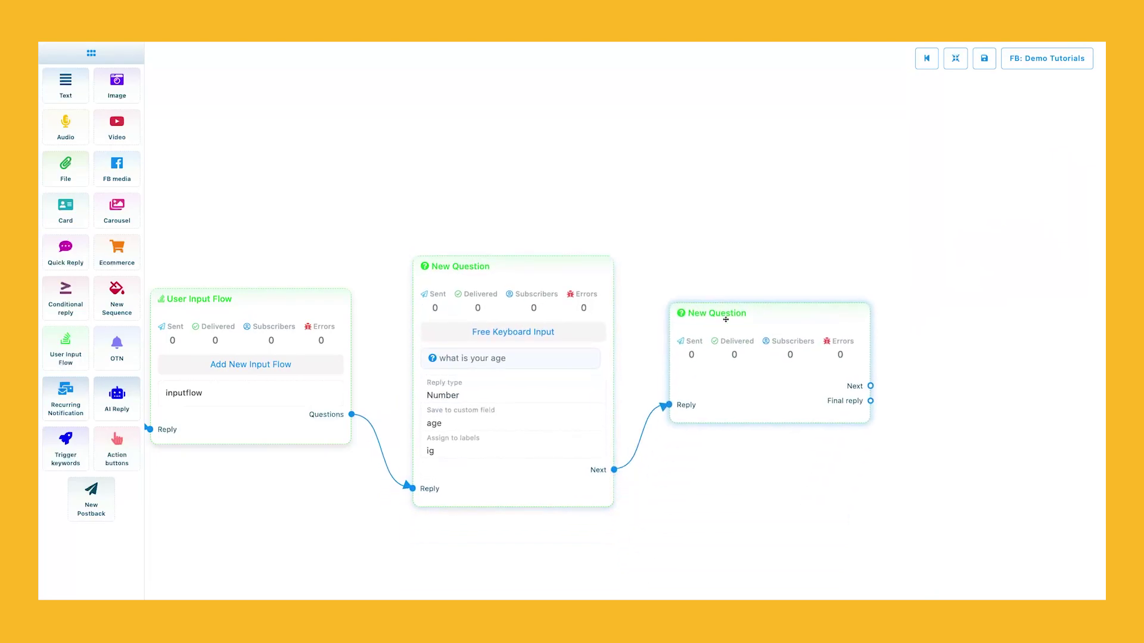
click(731, 328)
click(948, 131)
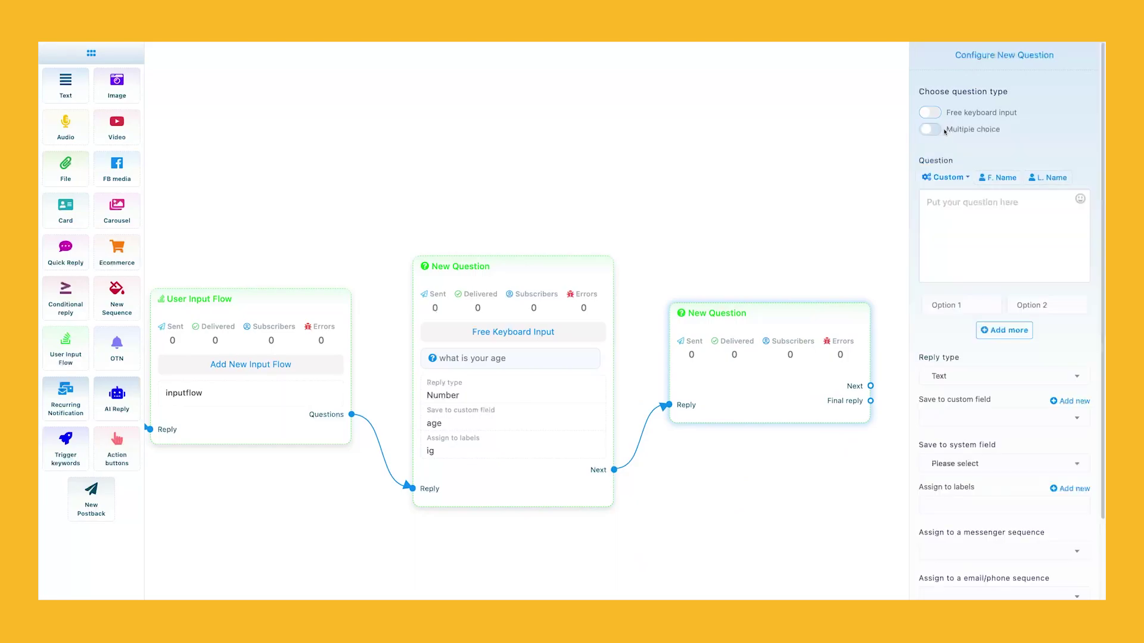
click(965, 209)
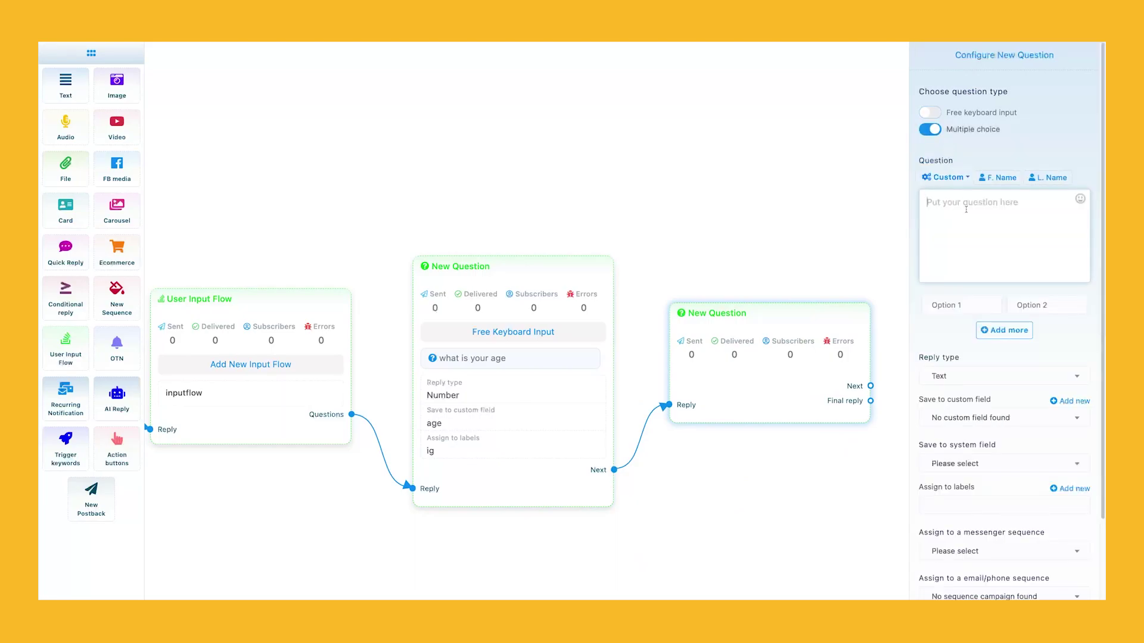
text(type of blood)
key(ctrl+a)
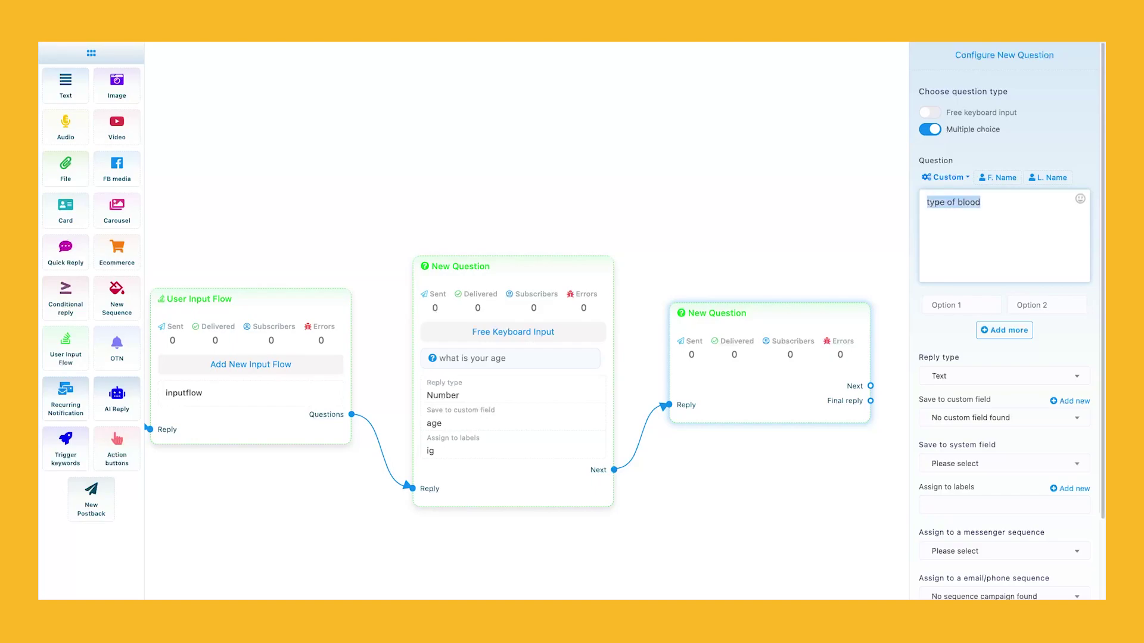
- Enter "O+" and "O-" as the blood question's answer options and choose Text as the reply type
click(943, 305)
text(O+)
key(Tab)
text(O-)
key(ctrl+a)
click(928, 382)
click(929, 382)
scroll(959, 388, down, 1)
click(965, 358)
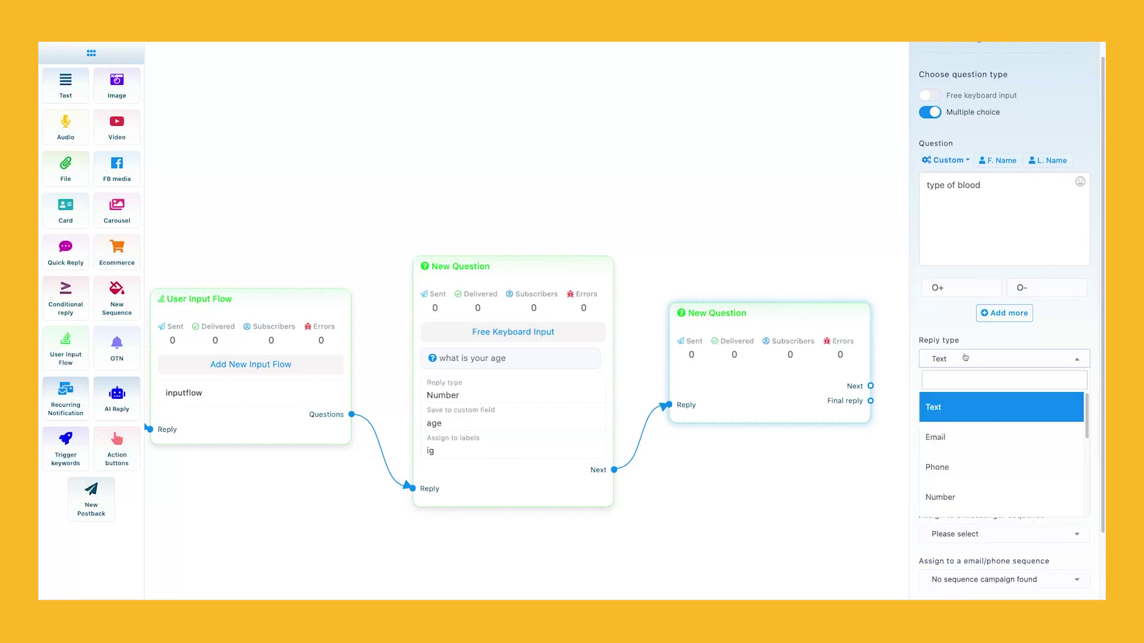
click(951, 411)
- Create a custom field named "blood type" from the blood question's settings
click(1060, 385)
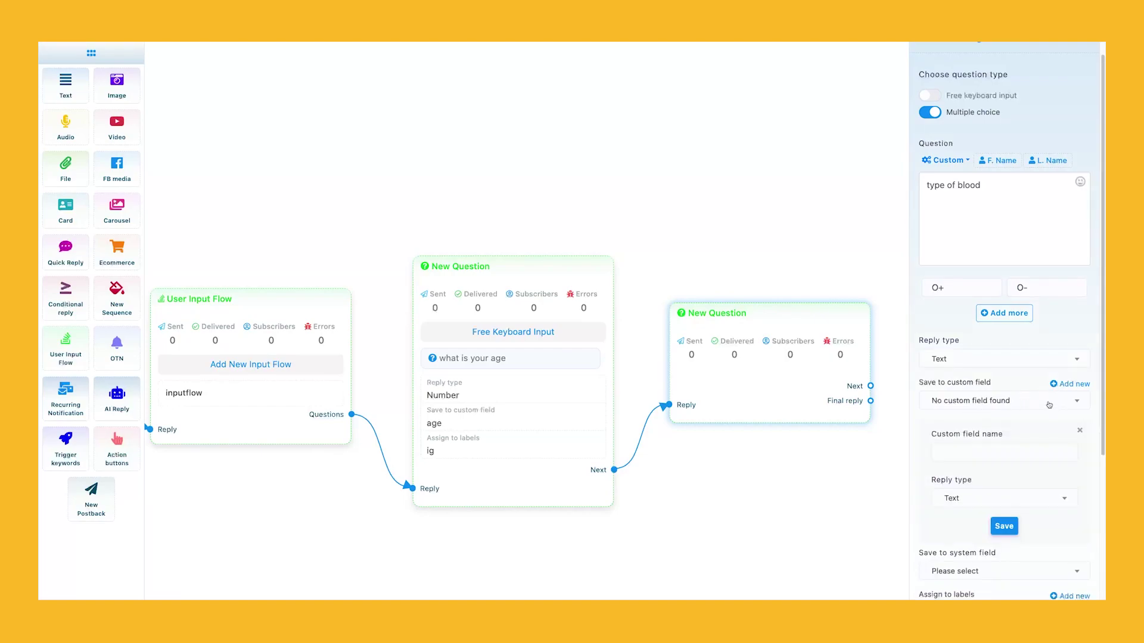
click(1004, 452)
scroll(1004, 453, down, 2)
text(blood type)
click(1004, 470)
- Assign the label "ig" to the blood question, set its skip button text to "skip" and save the question
click(971, 404)
click(953, 417)
click(955, 540)
text(skip)
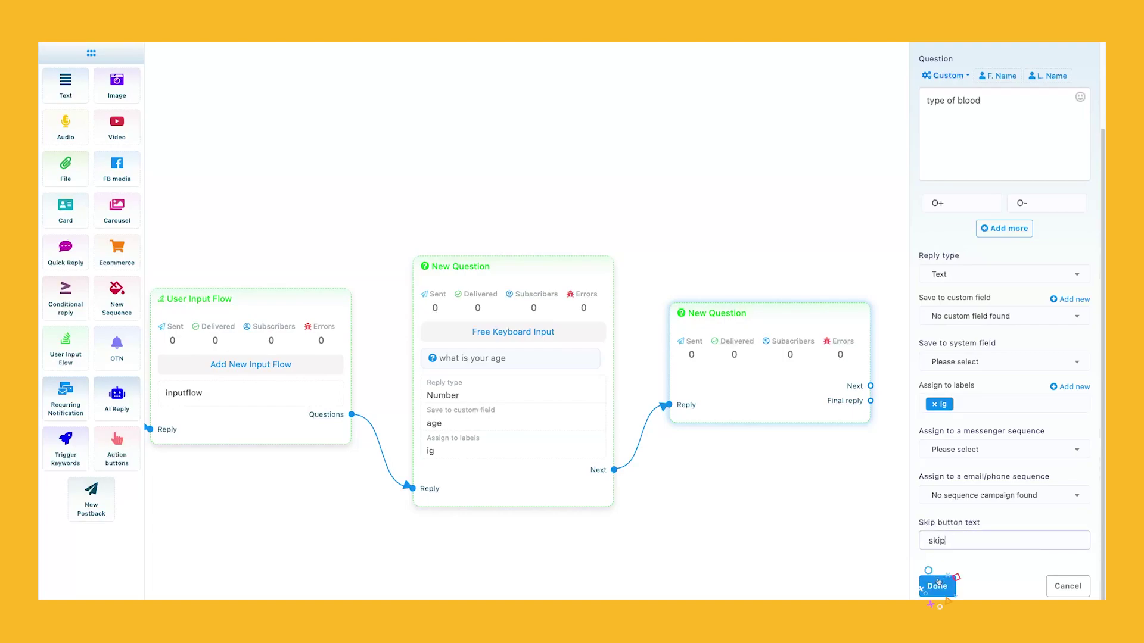
click(937, 585)
- Connect a new postback to the blood question's final reply and title it "flowpostback"
drag(823, 467, 804, 396)
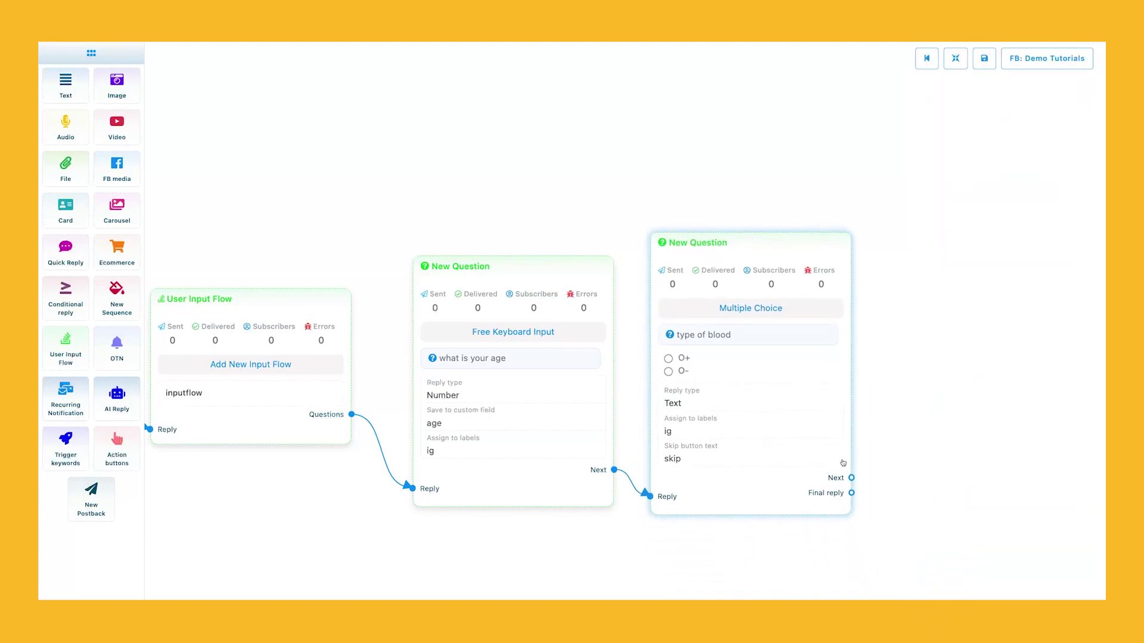
drag(851, 493, 947, 407)
drag(943, 330, 691, 327)
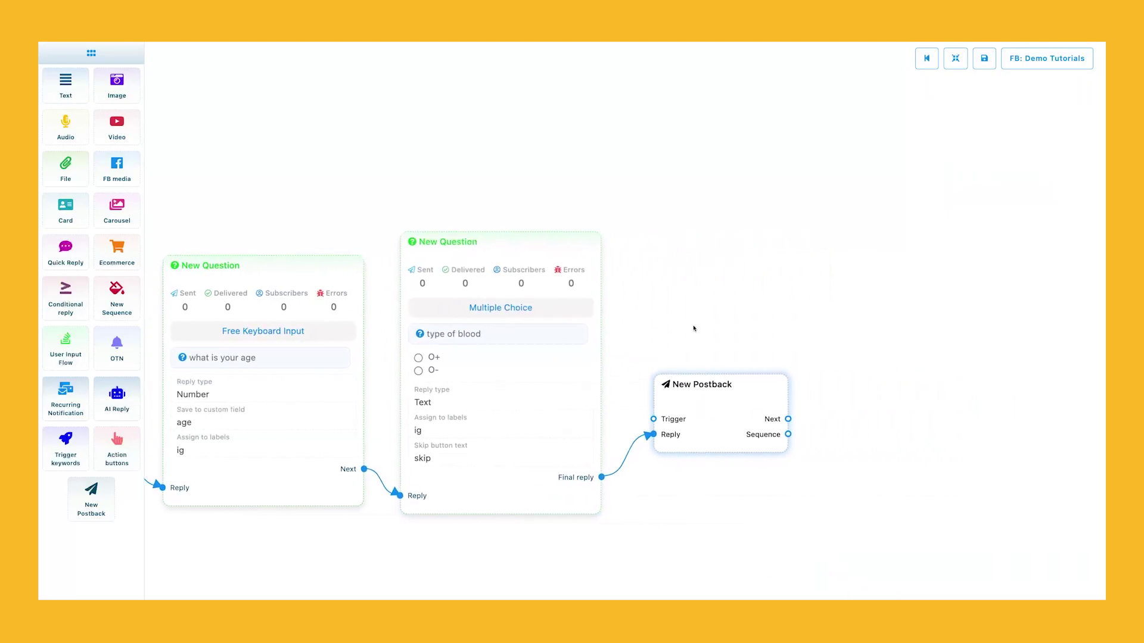
double_click(722, 419)
click(988, 112)
text(flowpostback)
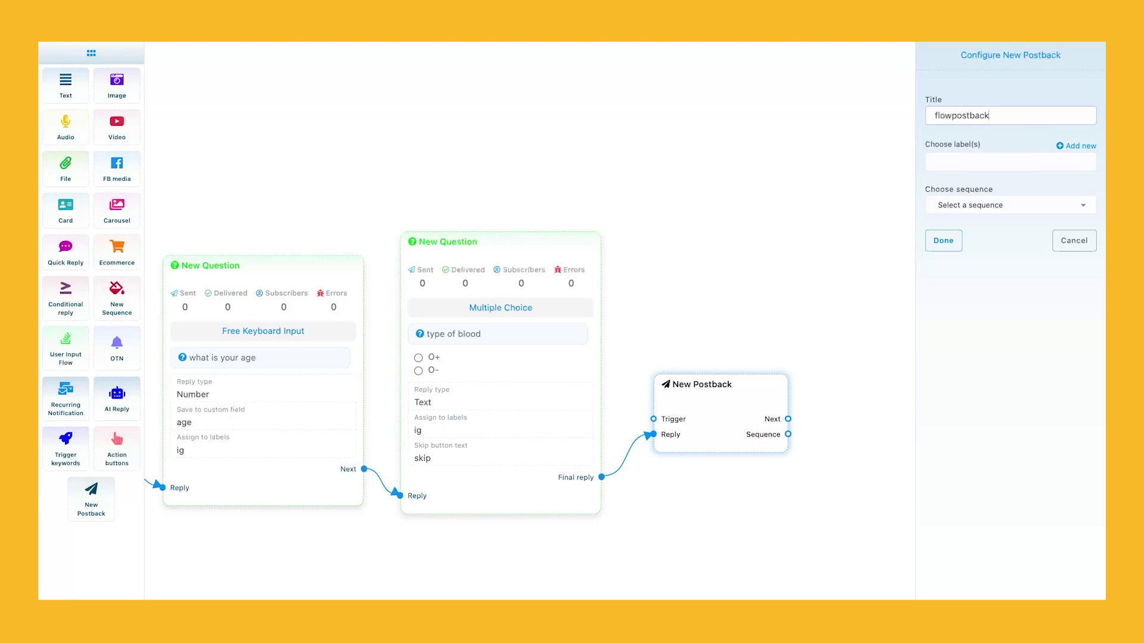
key(ctrl+a)
click(938, 243)
- Add a text message after the flowpostback postback and open its reply message for editing
drag(787, 439, 824, 406)
click(857, 420)
double_click(856, 363)
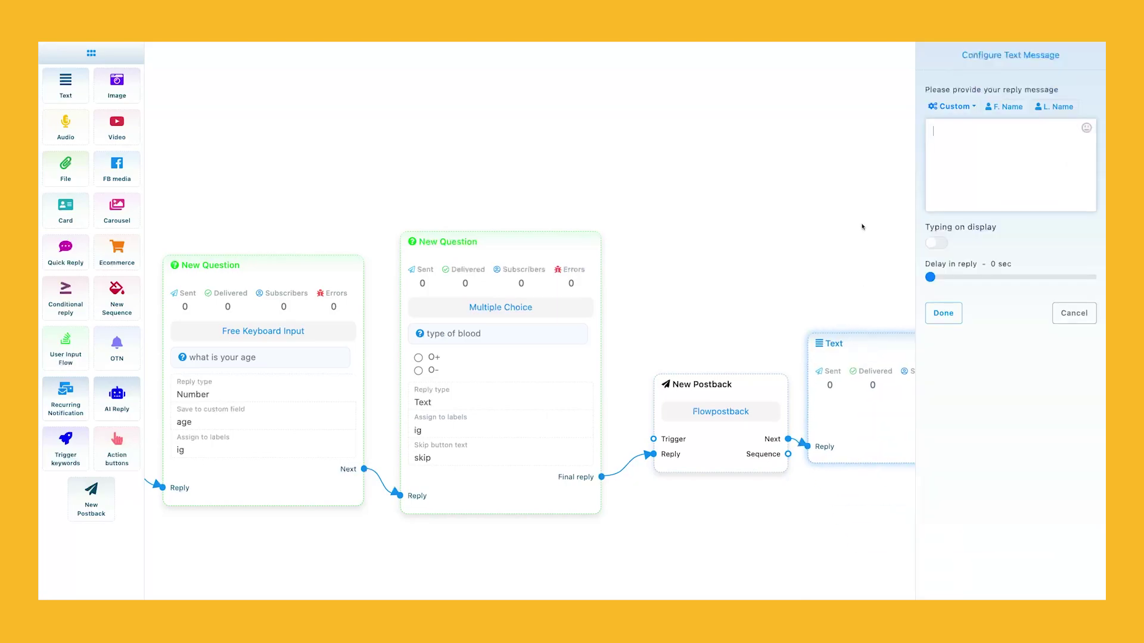
click(935, 173)
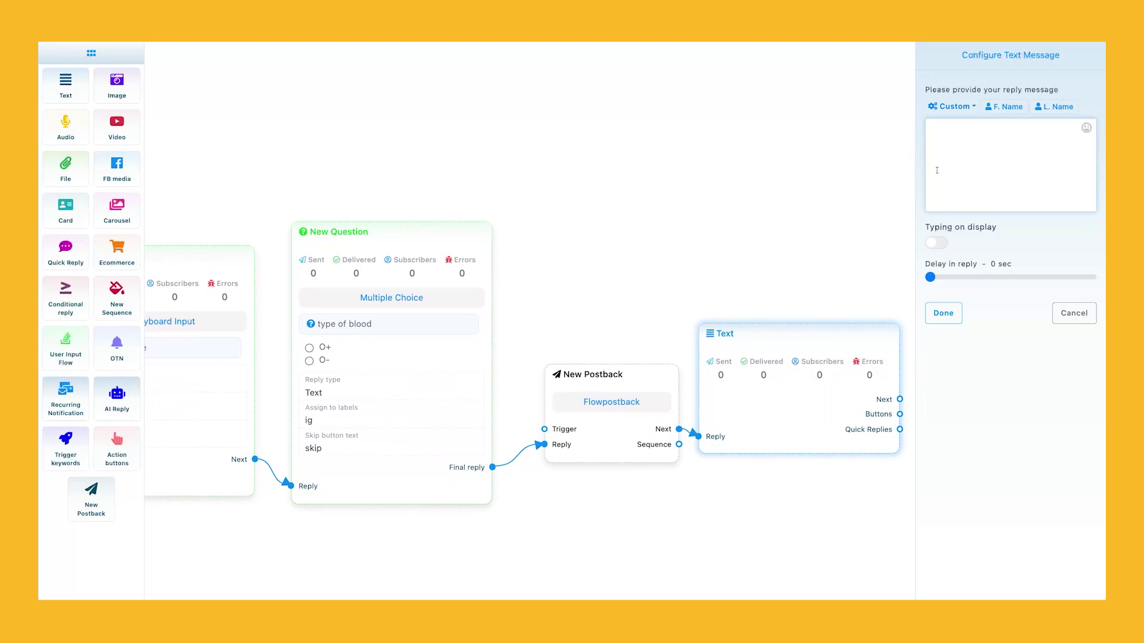
click(973, 111)
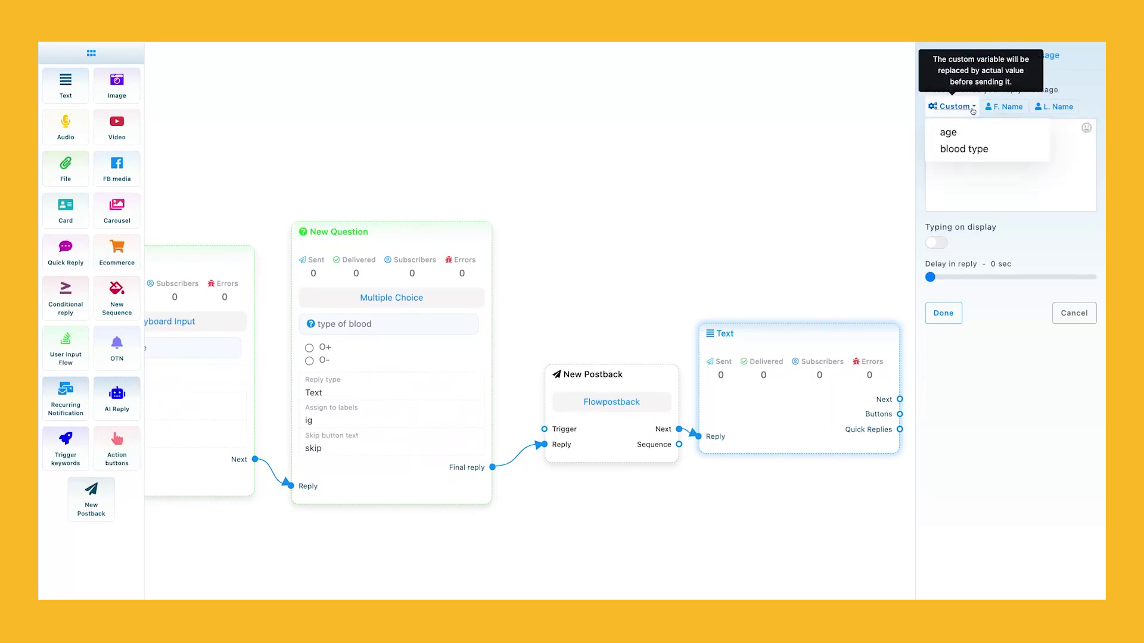
click(964, 154)
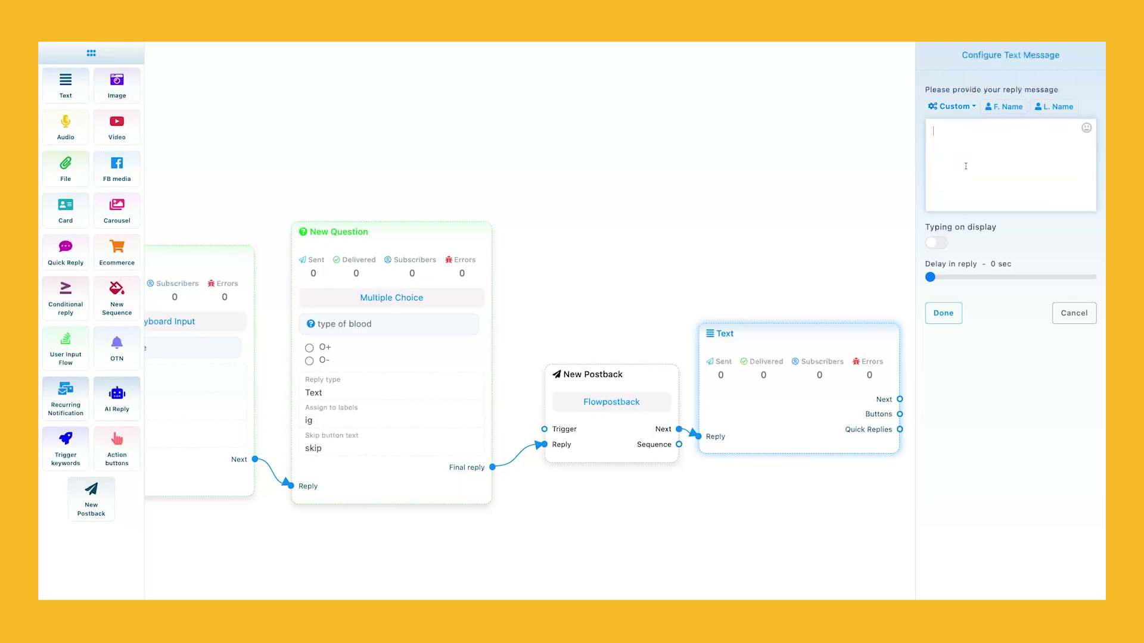
click(971, 113)
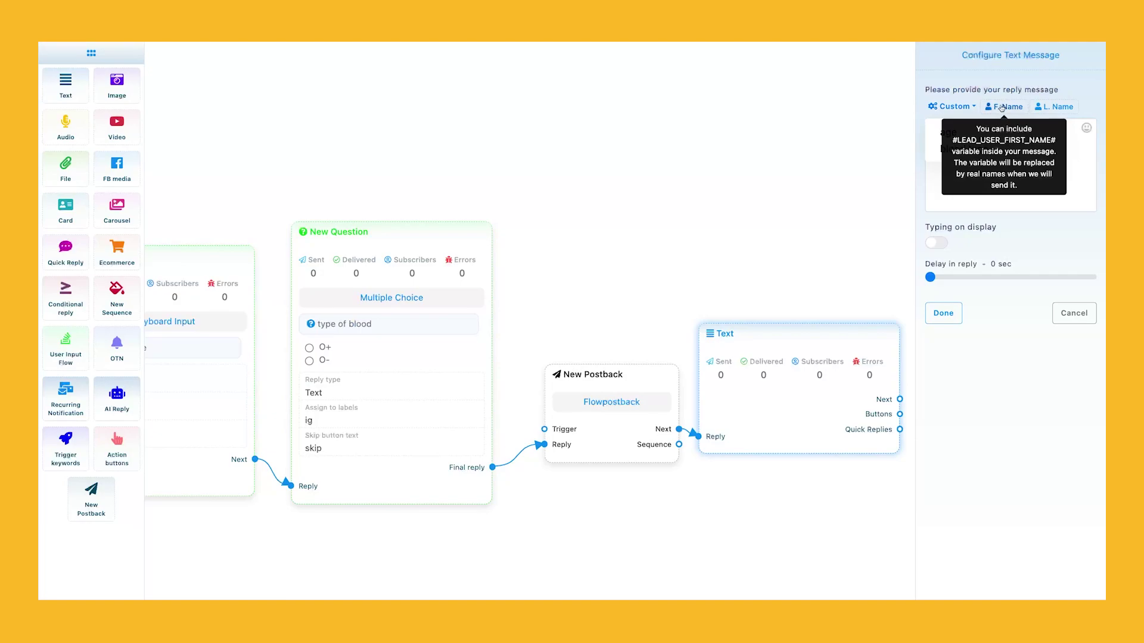
click(1008, 167)
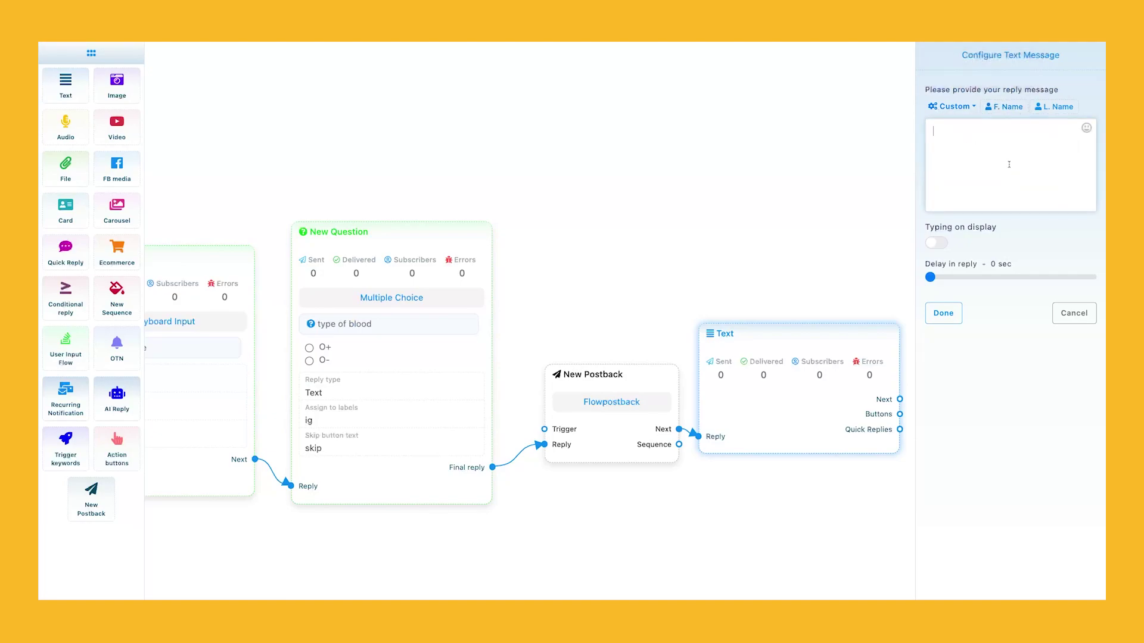
- Begin the reply message with "hi" followed by the subscriber's first name variable
click(1014, 109)
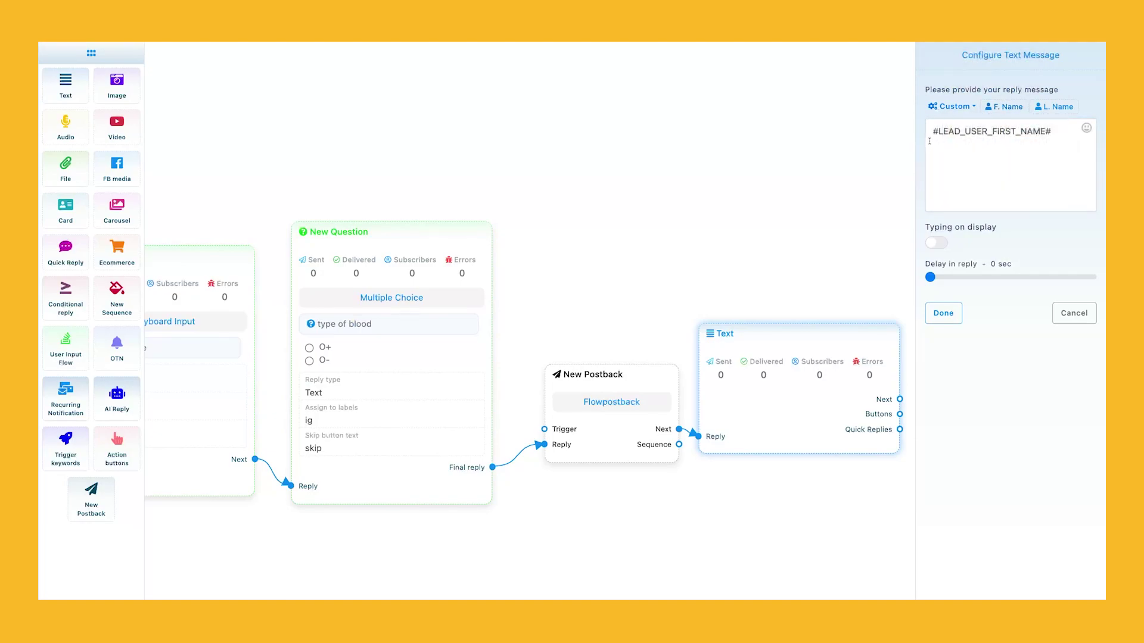
click(937, 166)
text(ih)
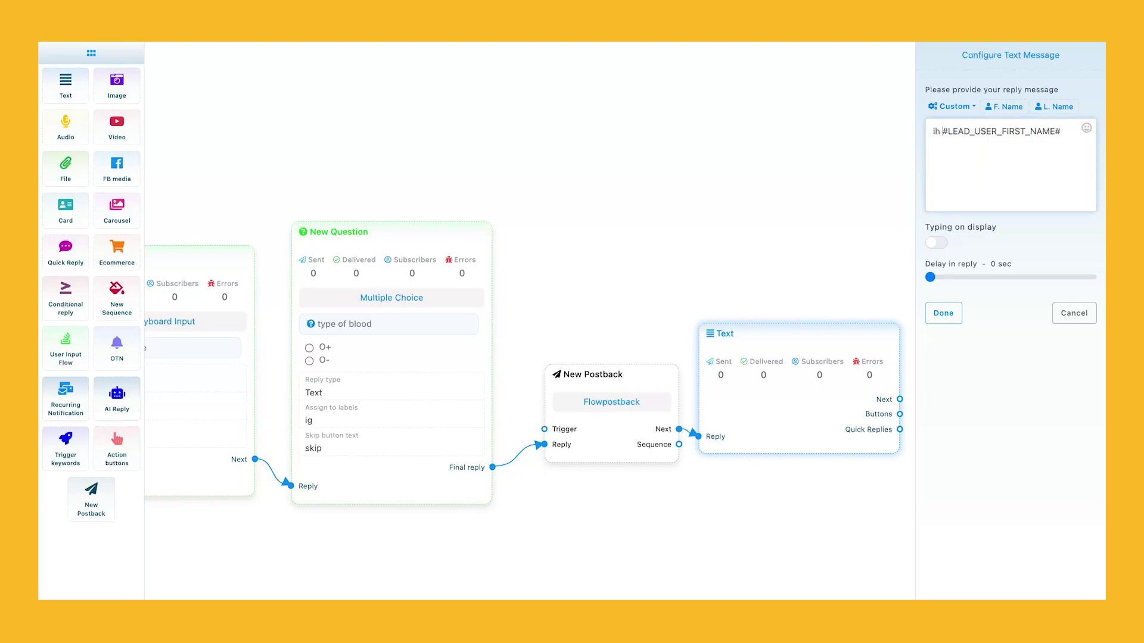
key(BackSpace)
key(BackSpace)
key(BackSpace)
text(hi #LEAD_USER_FIRST_NAME# )
- Continue the reply message with "your age is and blood type is", leaving room for the saved answers
text(you)
text(r age)
text( is and blood )
text(yupe)
key(BackSpace)
key(BackSpace)
key(BackSpace)
key(BackSpace)
text(t)
drag(940, 132, 1051, 132)
click(962, 149)
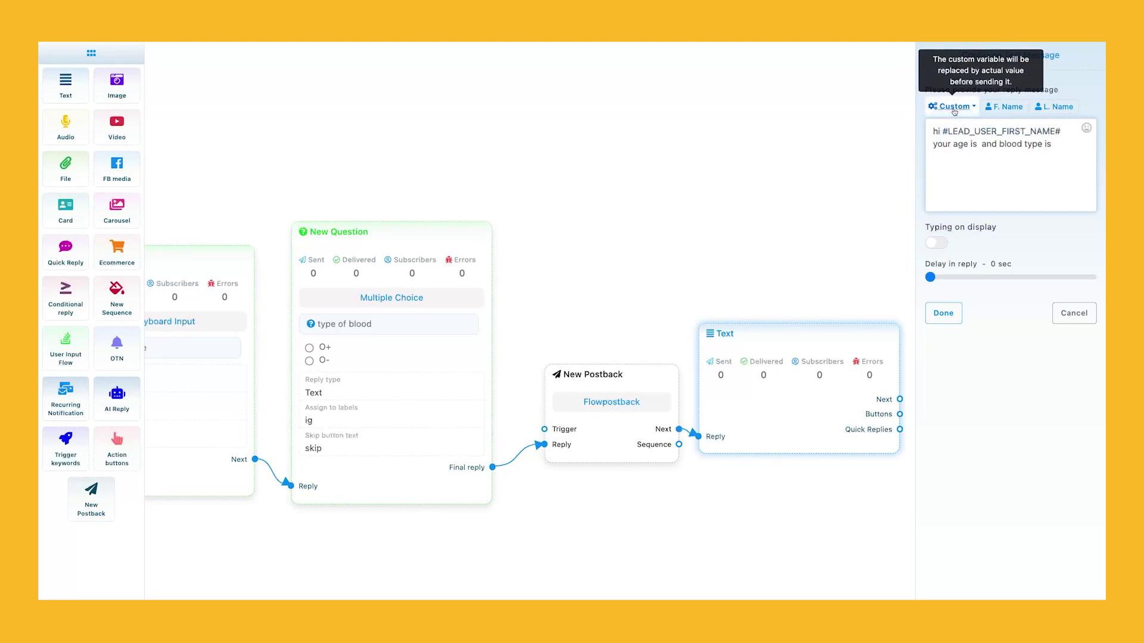
- Insert the custom field age after "your age is" and the custom field blood type after "blood type is"
key(shift+Up)
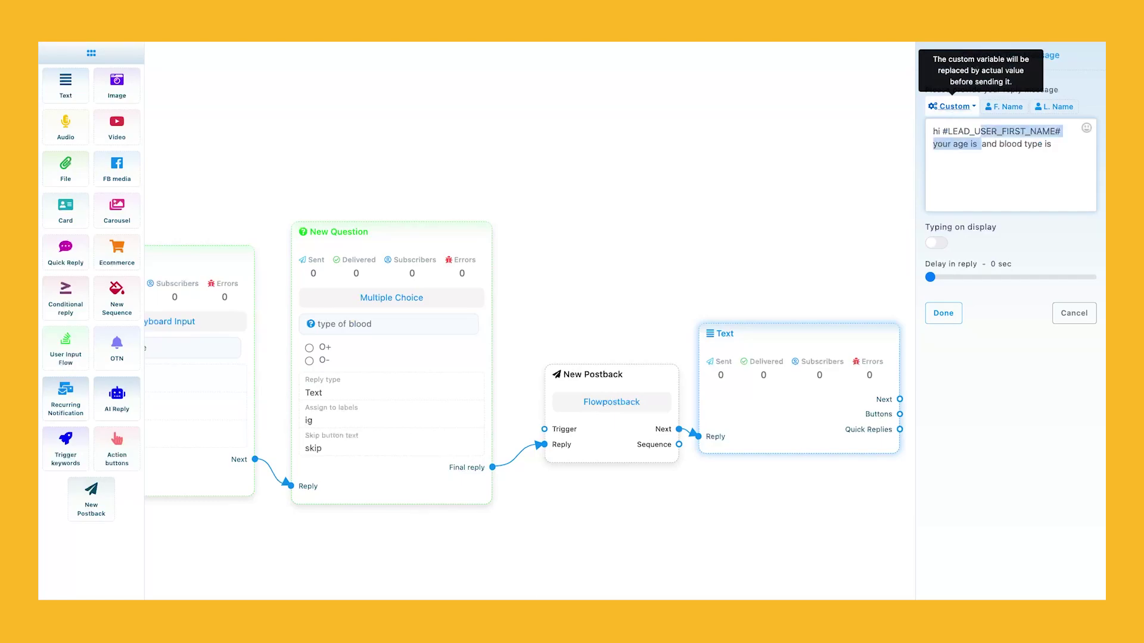
click(955, 106)
click(953, 132)
drag(974, 156, 945, 156)
key(ctrl+x)
click(977, 144)
key(ctrl+v)
click(955, 106)
click(965, 146)
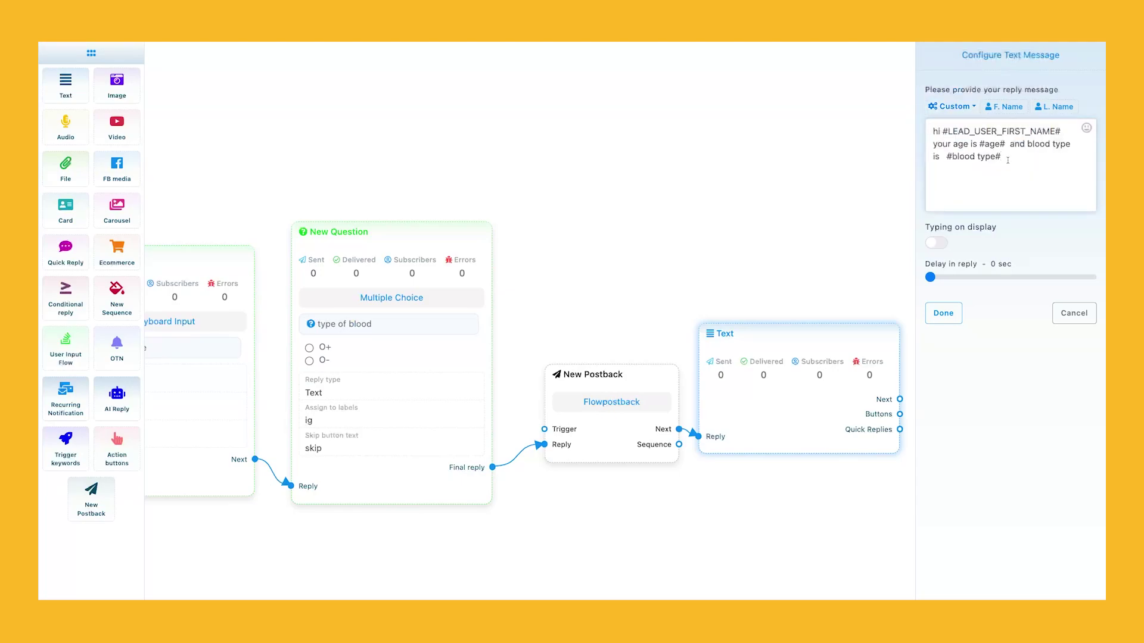
- Add the line "is that correct ?" at the end of the reply message and save it
key(Return)
text(is that correct ?)
click(942, 312)
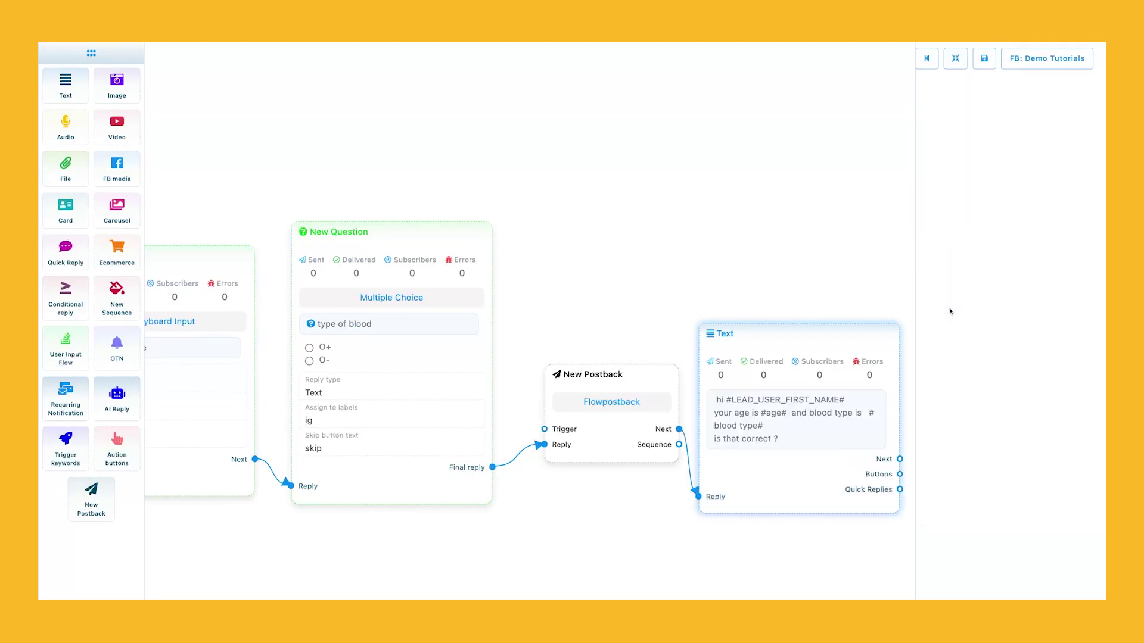
- Attach two buttons to the text message that asks whether the details are correct
drag(908, 410, 620, 362)
click(612, 426)
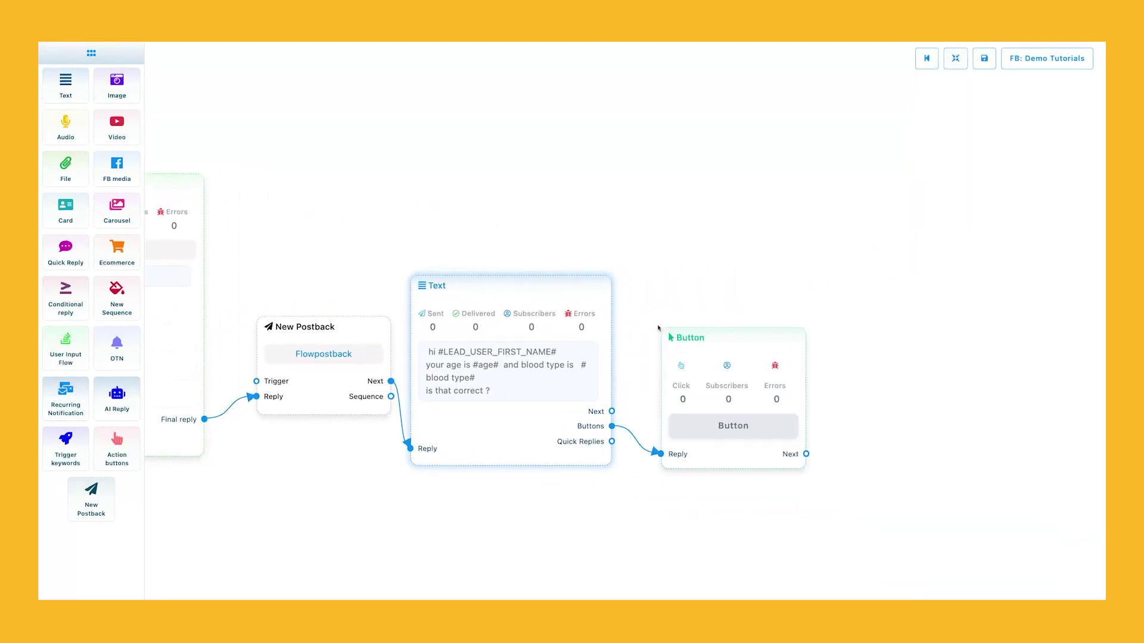
click(612, 426)
- Configure the upper button with the text "yes" and the type New postback
click(735, 503)
click(956, 143)
click(955, 223)
text(yes)
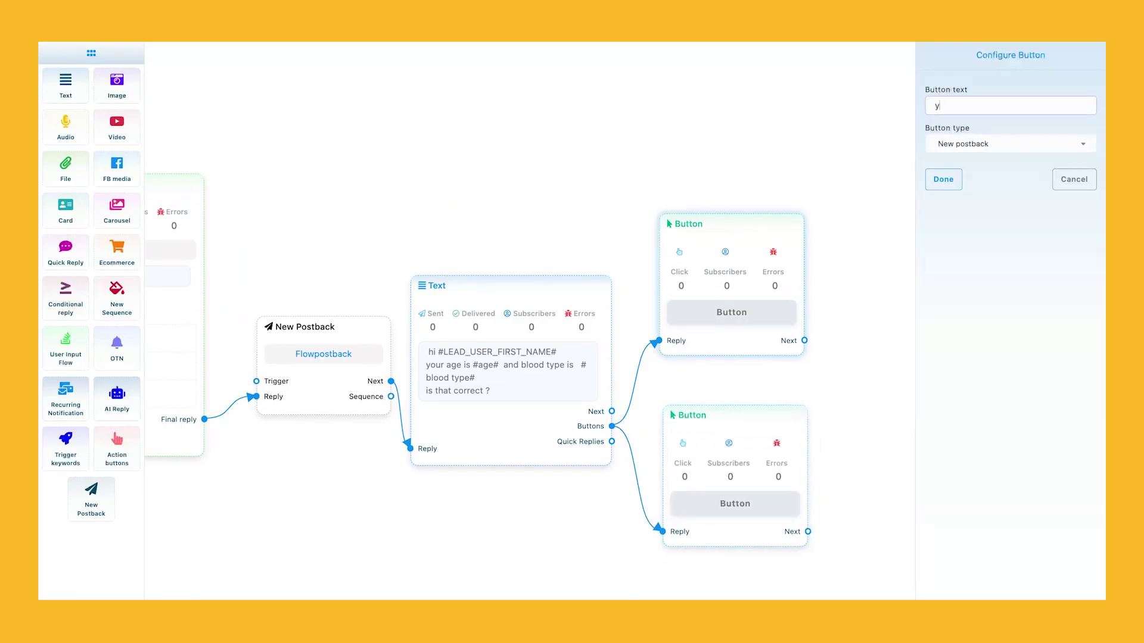
click(942, 179)
- Configure the lower button with the text "no" and the type New postback
click(735, 503)
click(956, 144)
click(955, 221)
click(943, 179)
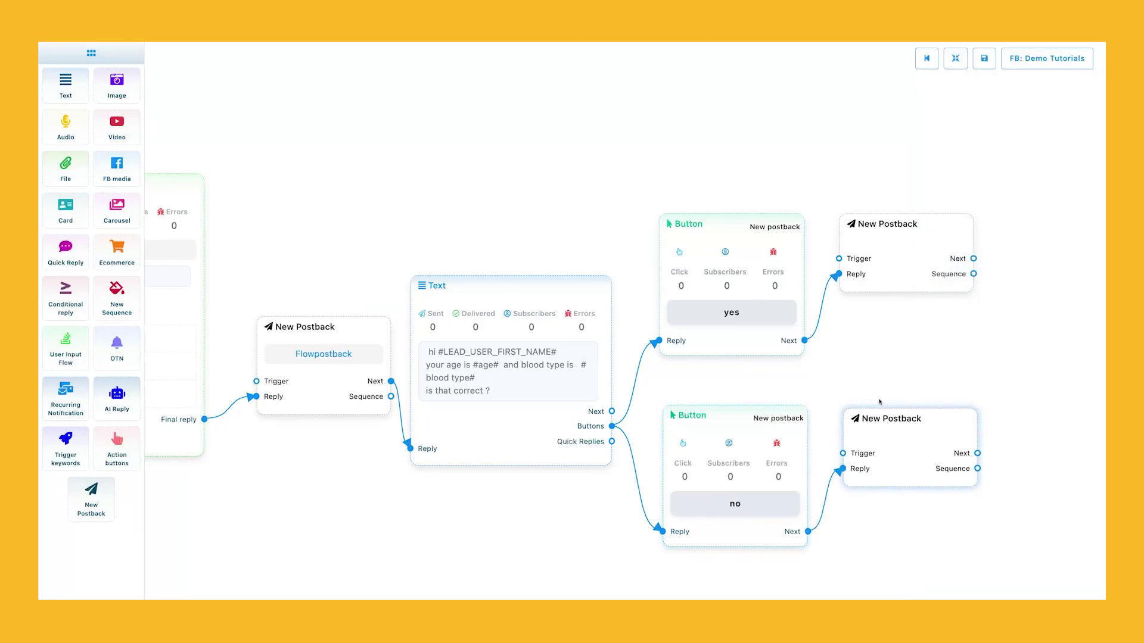
- Title the yes button's postback "yesans" and the no button's postback "noans"
click(893, 244)
text(yesans)
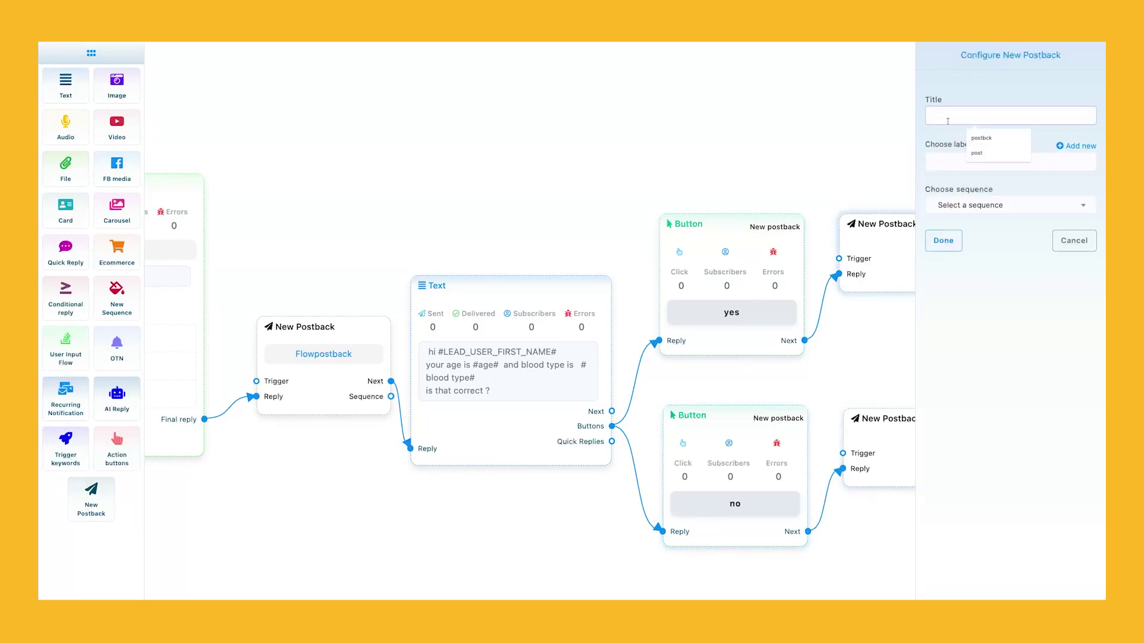
click(943, 240)
click(886, 419)
text(noans)
click(942, 240)
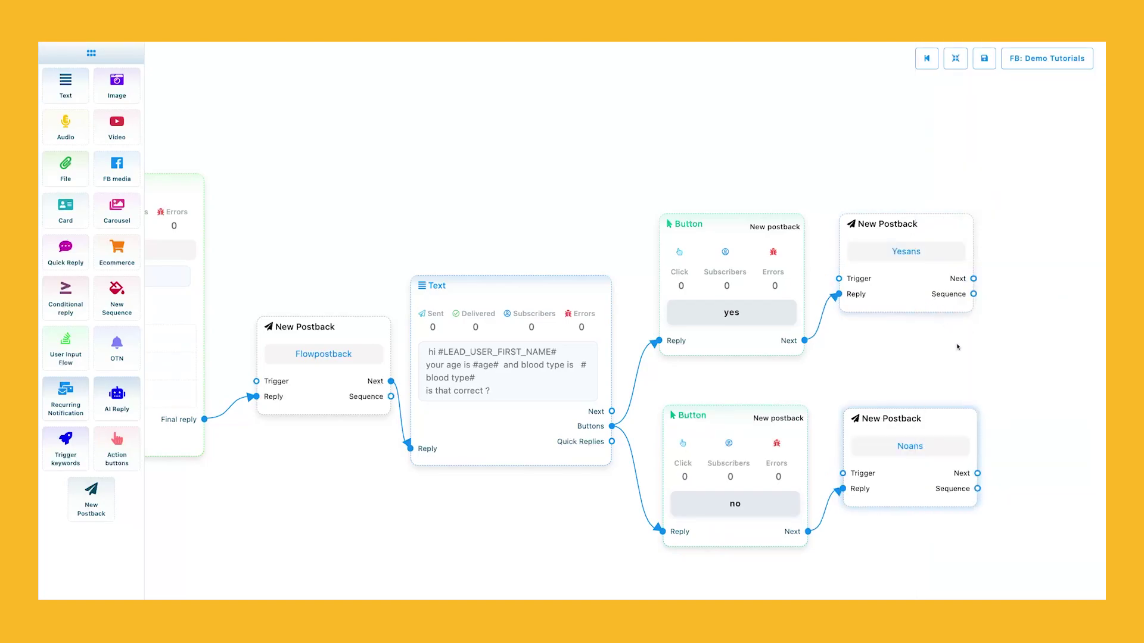
- Add a text message after the yesans postback reading "thank you" followed by the subscriber's first name variable
drag(744, 307, 795, 317)
click(819, 324)
text(thank youi)
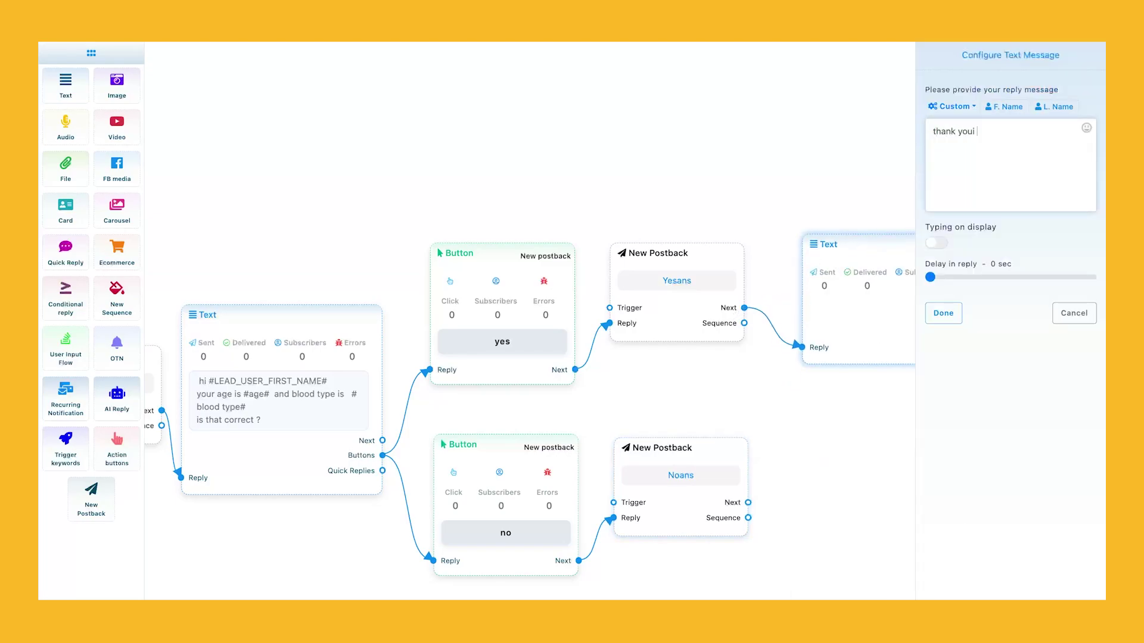
click(1006, 106)
click(943, 313)
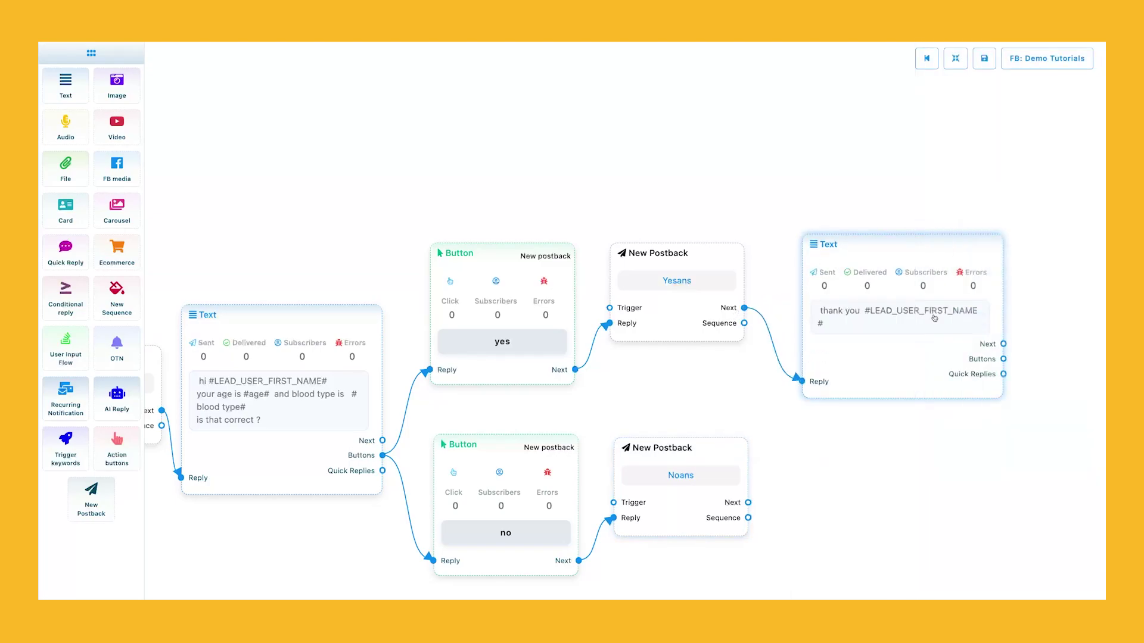
- Add the text message "enter info again" after the noans postback and link a User Input Flow element to it
drag(749, 504, 836, 452)
click(833, 513)
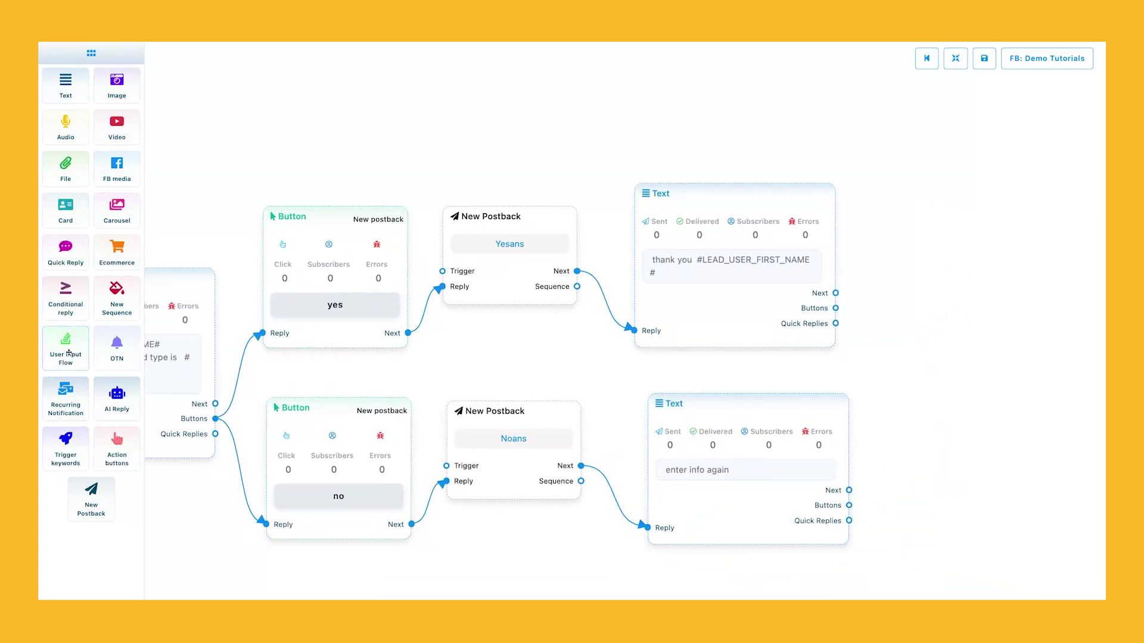
drag(66, 350, 939, 400)
drag(849, 491, 929, 520)
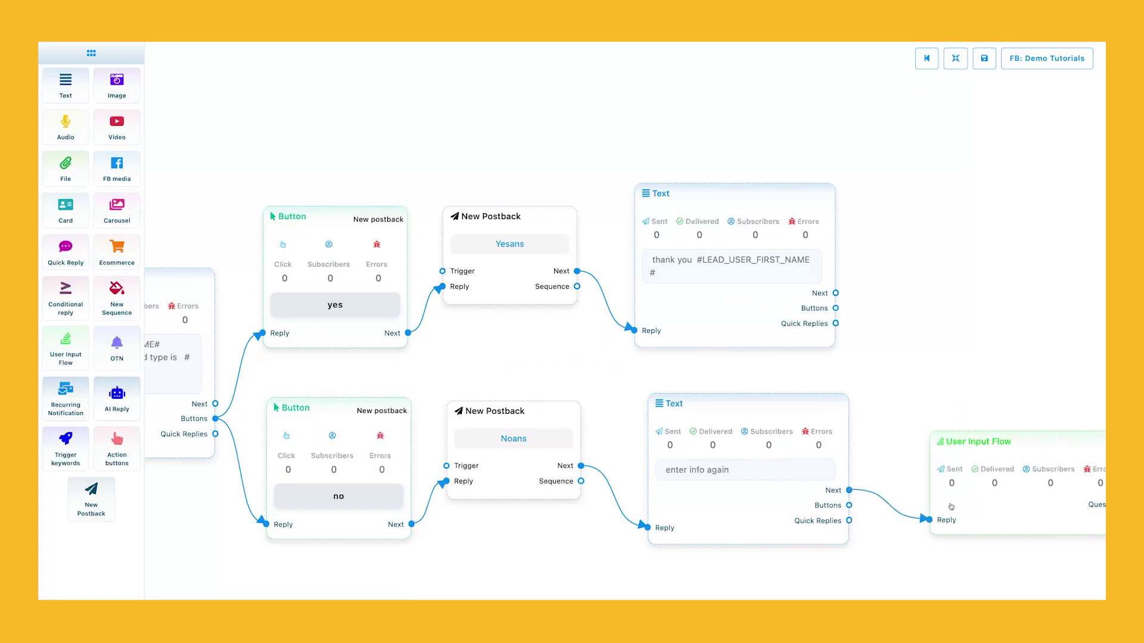
- Select the existing flow "inputflow" for the new User Input Flow element and save the whole bot flow
double_click(951, 506)
click(968, 107)
click(964, 211)
click(943, 150)
drag(957, 370, 720, 407)
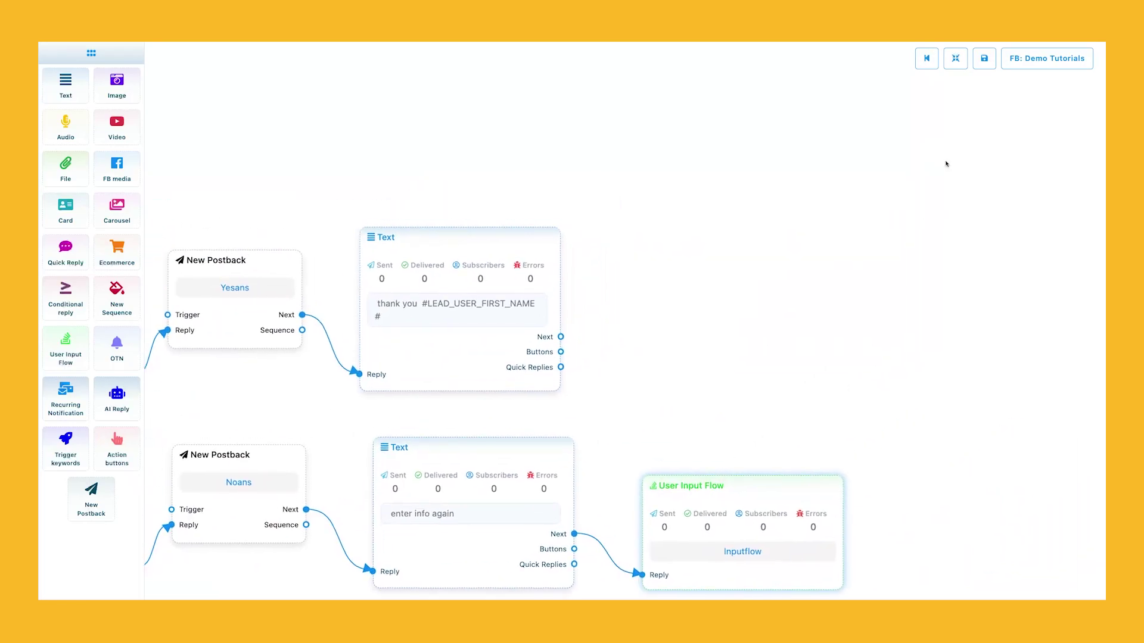
click(984, 59)
- Switch to the Demo Tutorials page on Facebook and send the message "inputbot" in its Messenger chat
drag(895, 320, 913, 286)
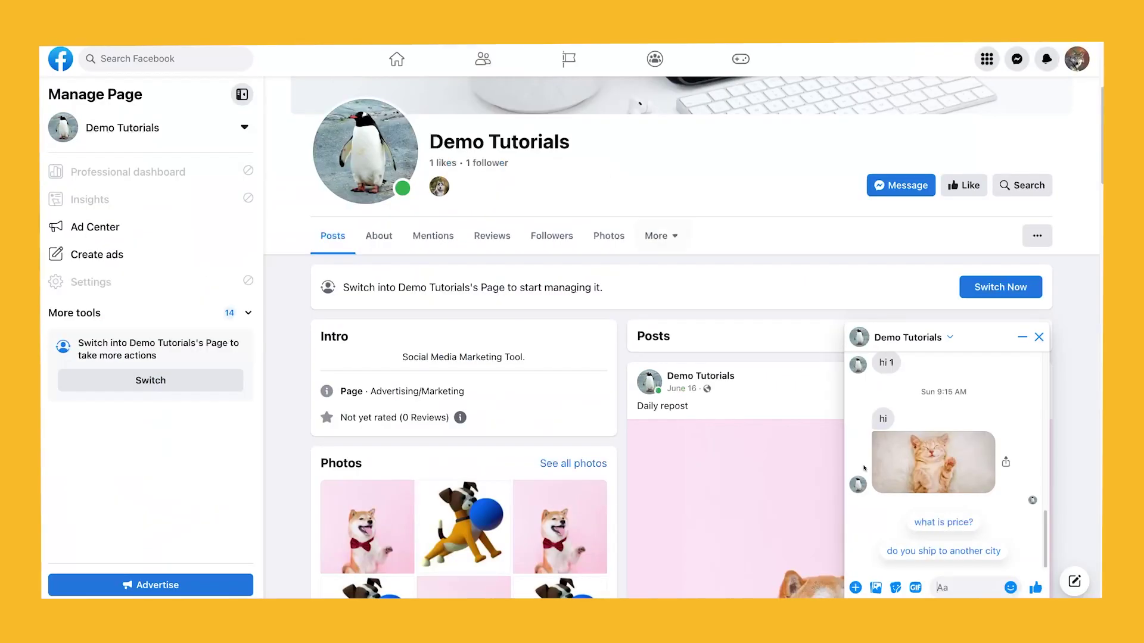
text(inputbot)
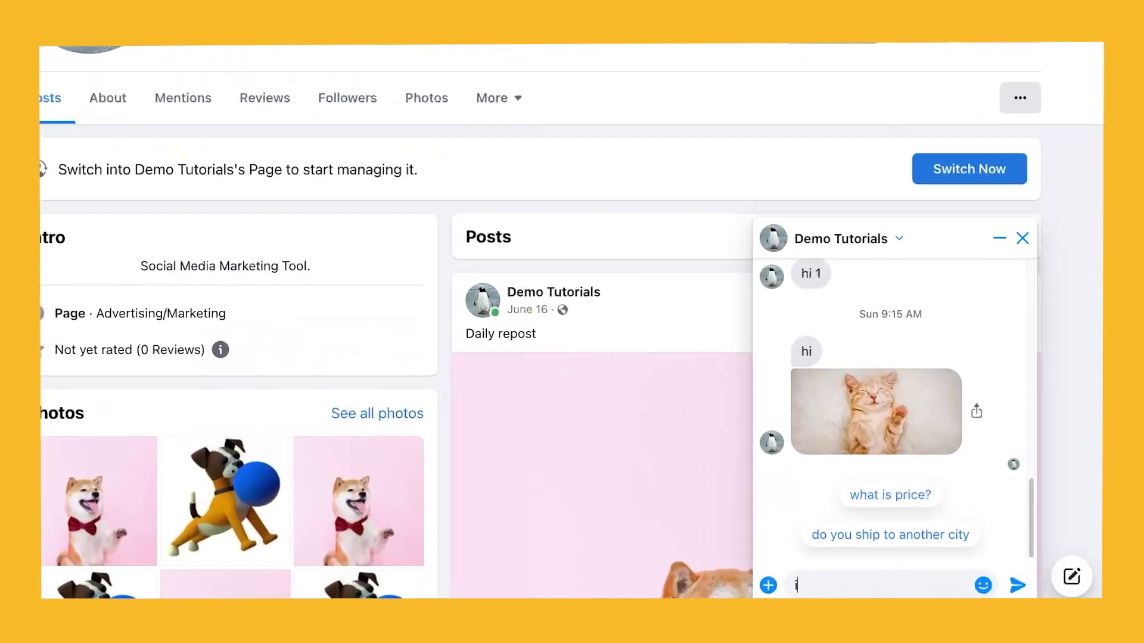
key(Return)
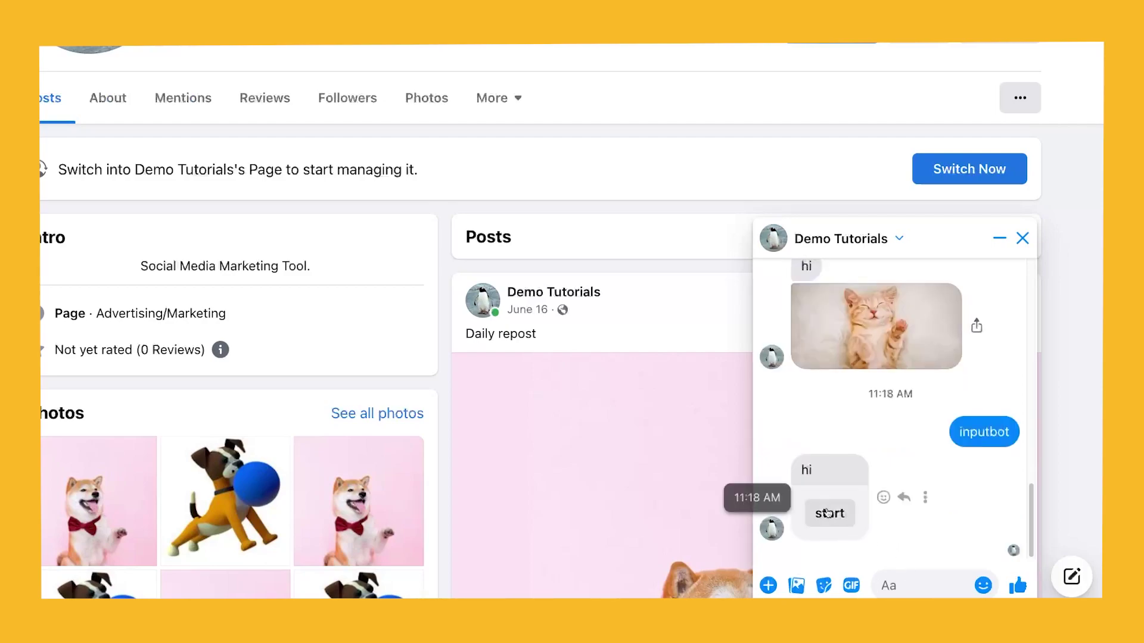
- Start the bot's questions in the chat, answer 18 for age and O+ for blood type, and confirm the details with yes
click(828, 514)
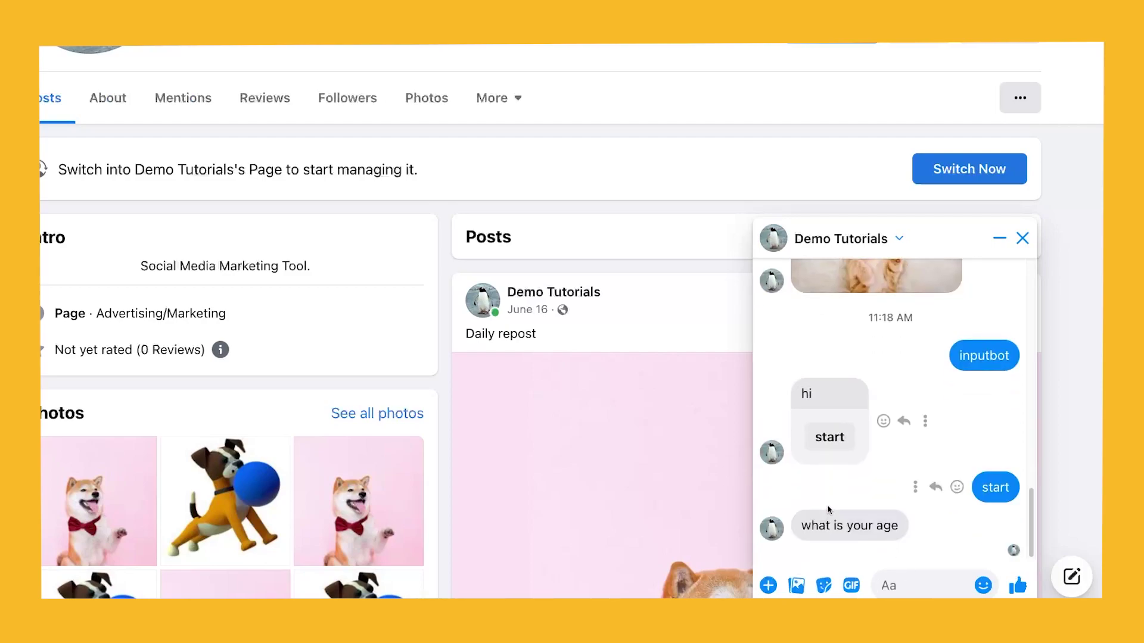
click(887, 586)
text(18)
key(Return)
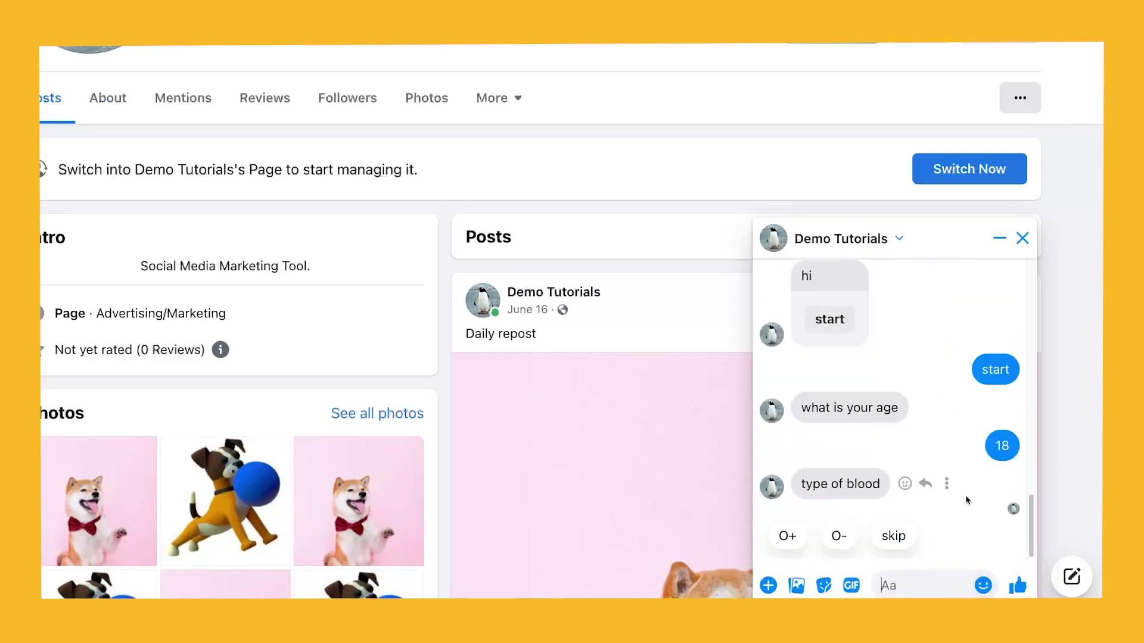
click(787, 536)
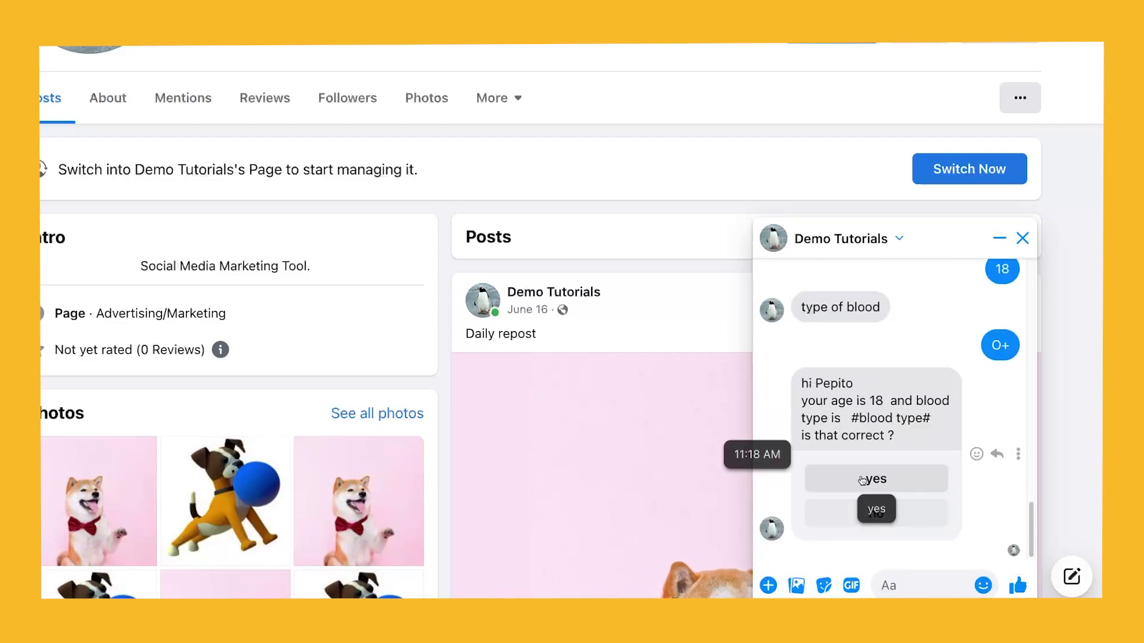
click(862, 479)
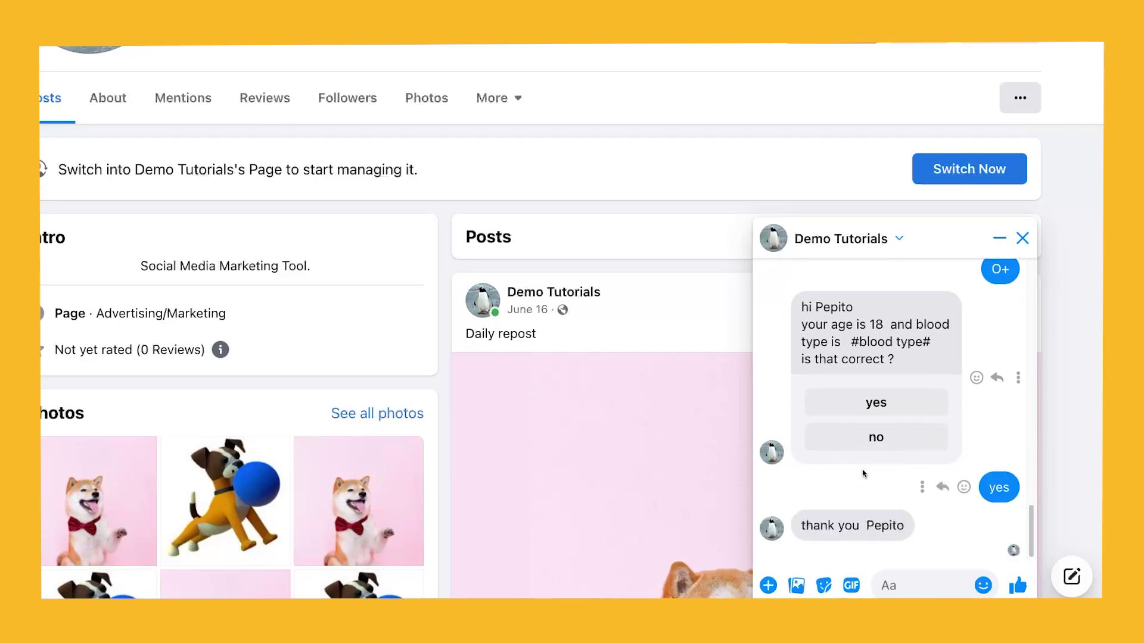
- Answer no to the confirmation to re-enter the details as age 19 and blood type O+, and confirm them with yes
click(873, 439)
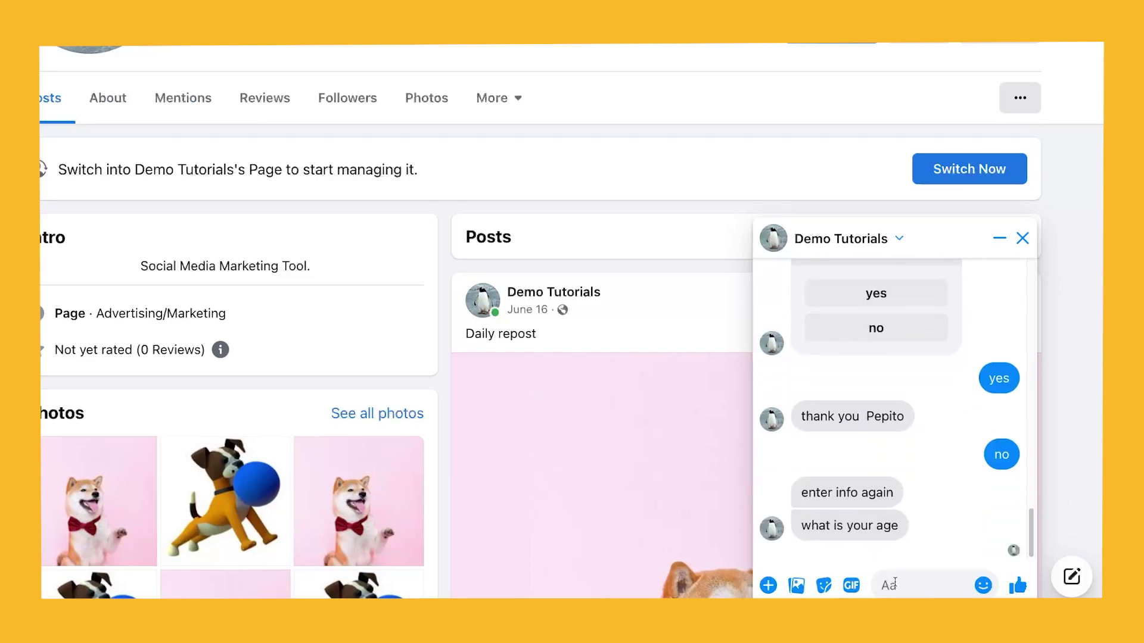
text(19)
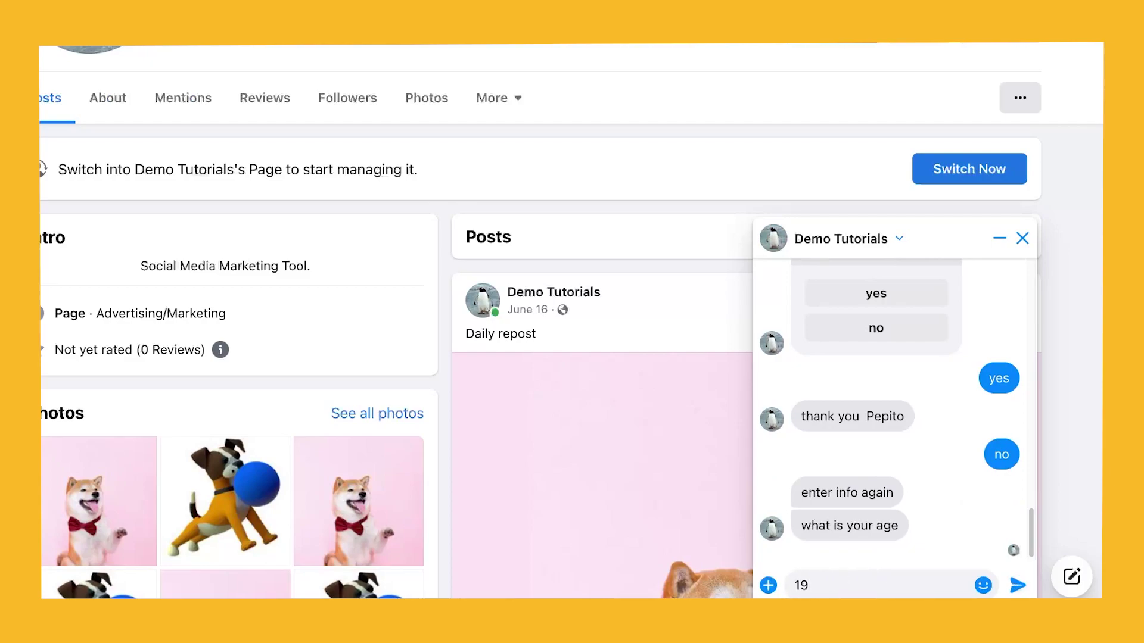
key(Return)
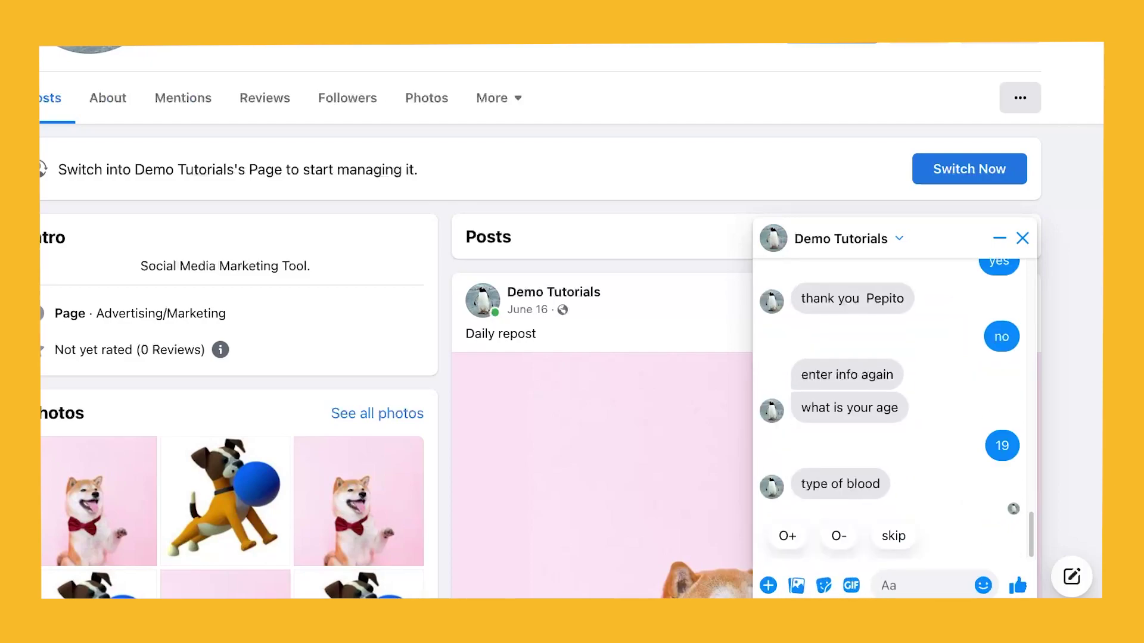
click(800, 538)
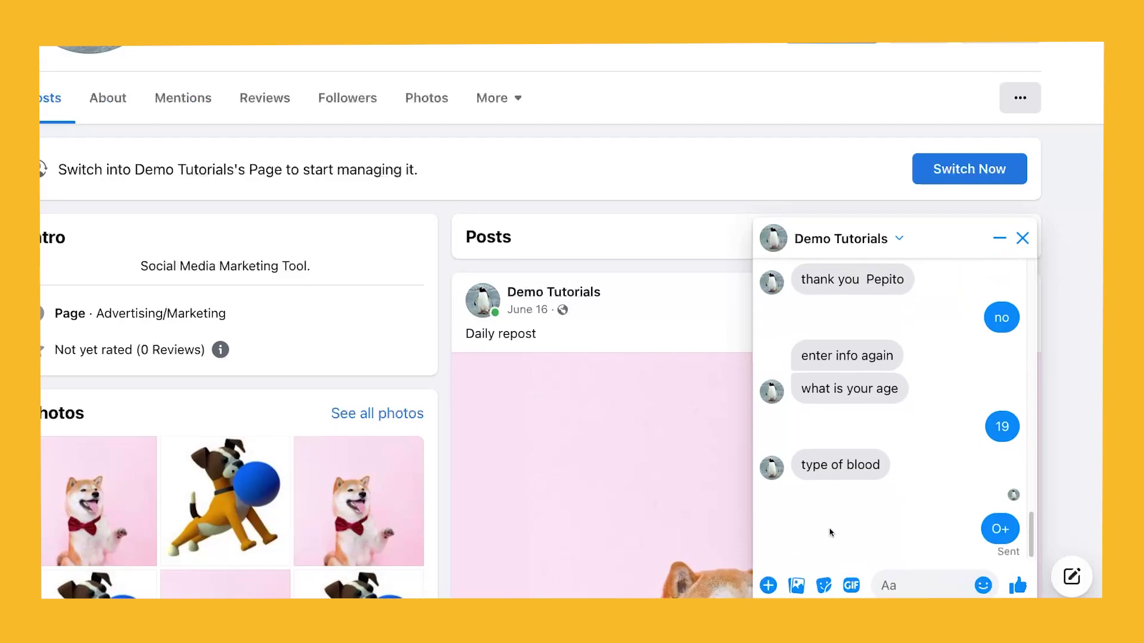
click(876, 478)
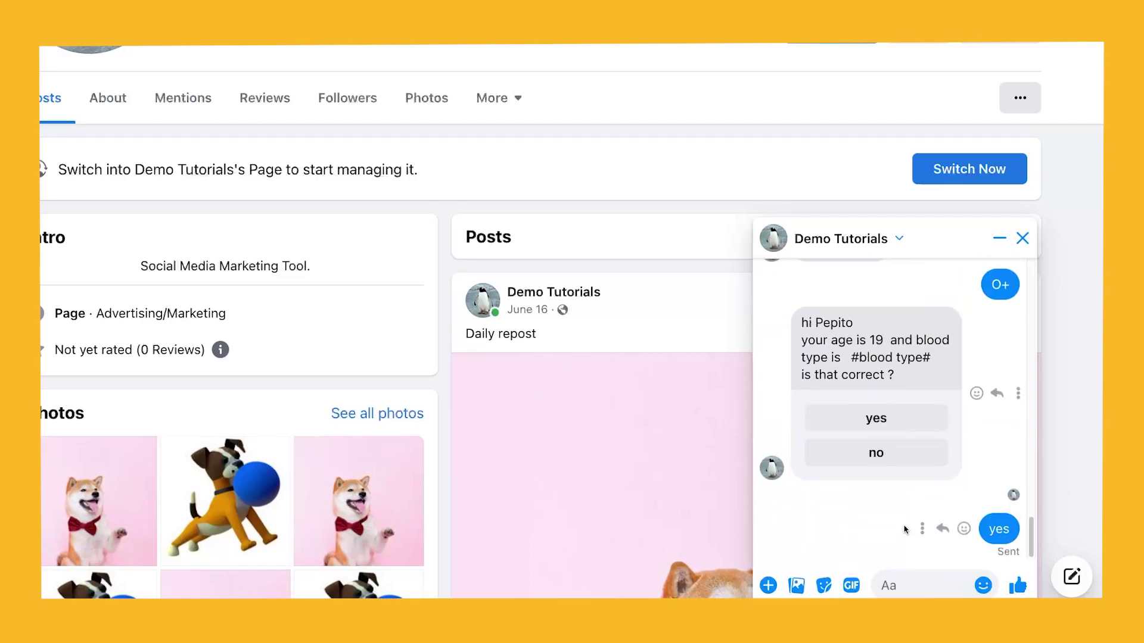
- Switch back to the bot flow builder and automatically arrange the elements of the whole flow
click(936, 593)
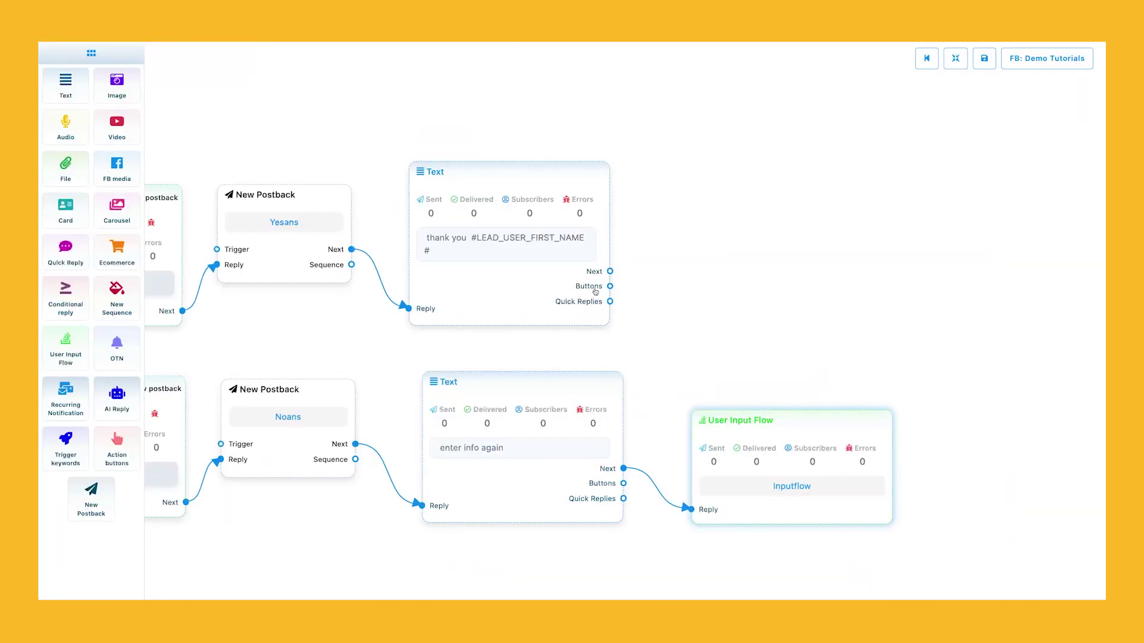
drag(489, 327, 679, 326)
scroll(605, 324, down, 4)
right_click(350, 400)
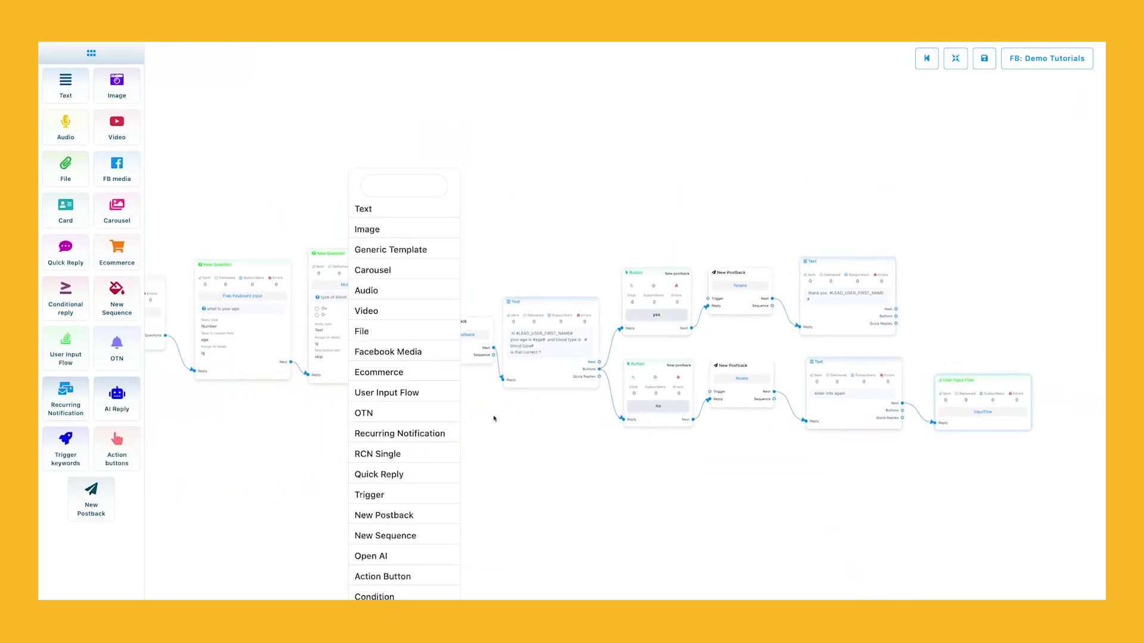
click(489, 400)
drag(402, 192, 602, 193)
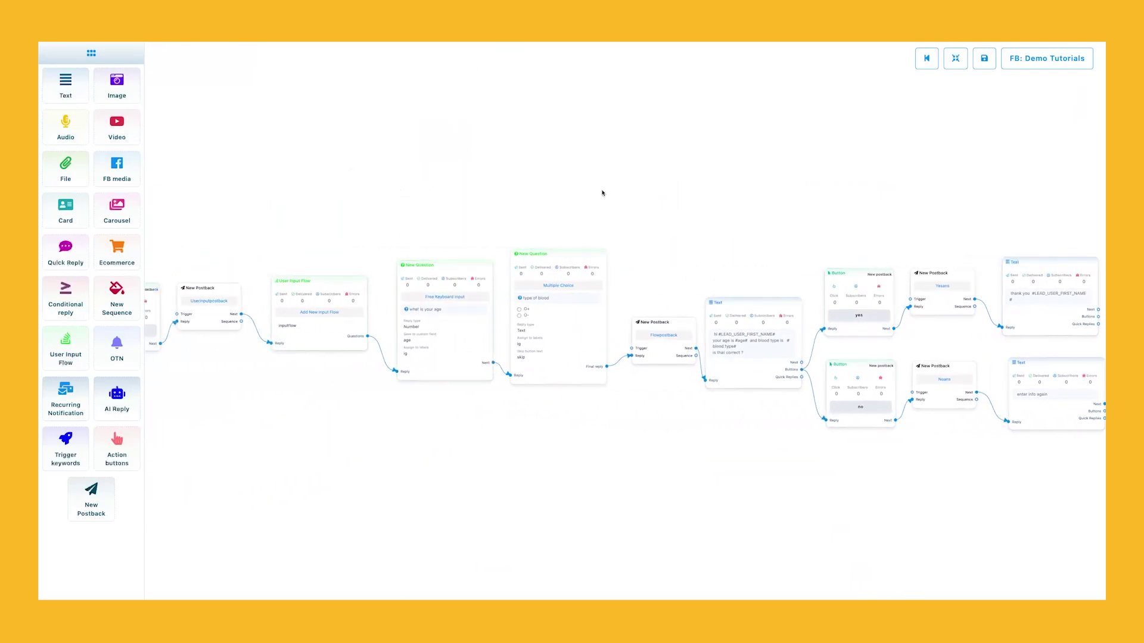
click(955, 57)
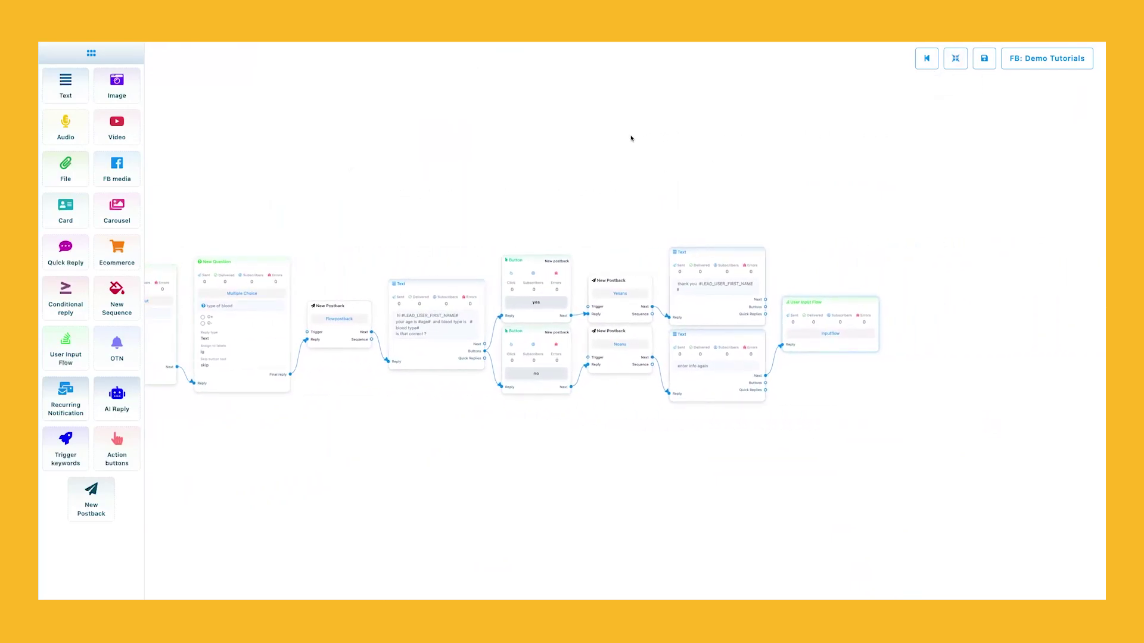